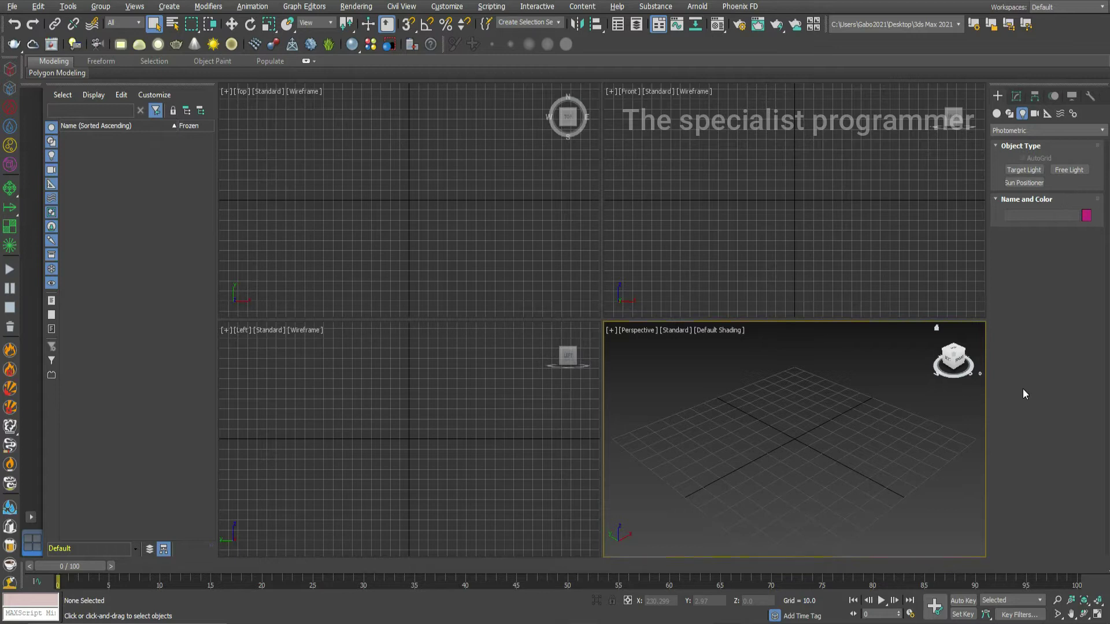
Step: Create a Sun Positioner light with its compass rose at the grid centre of the Perspective view
click(995, 113)
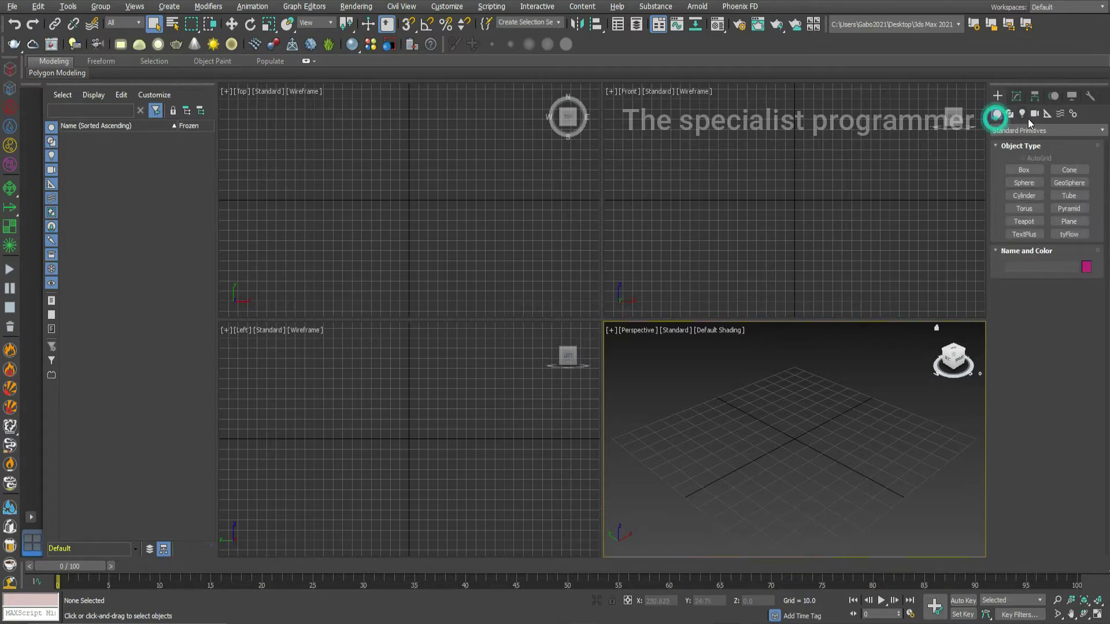
click(1022, 114)
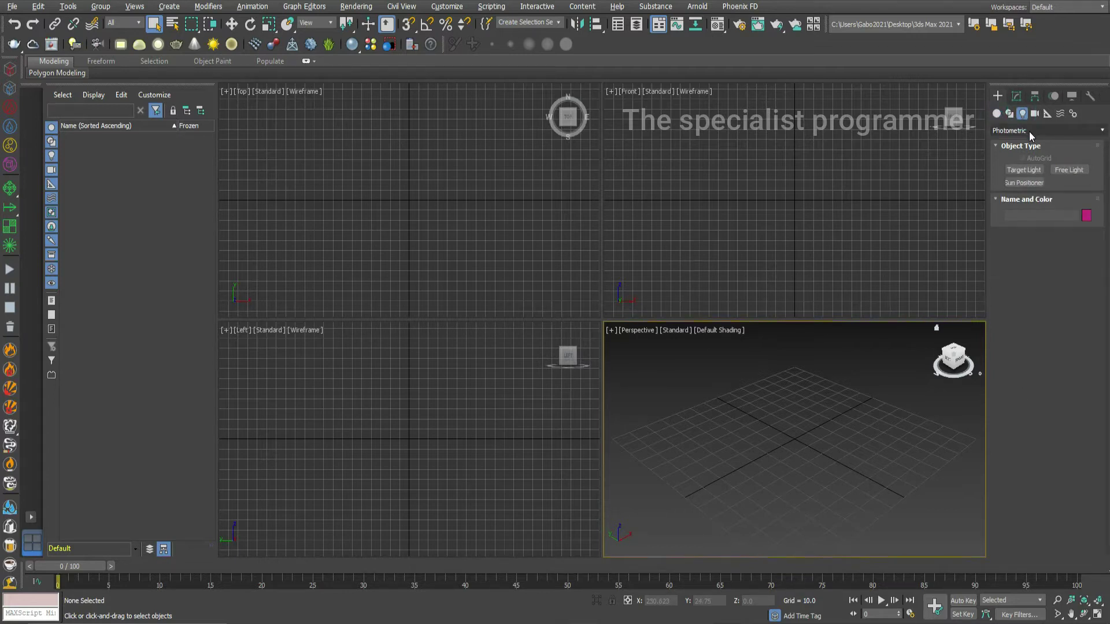
click(1029, 183)
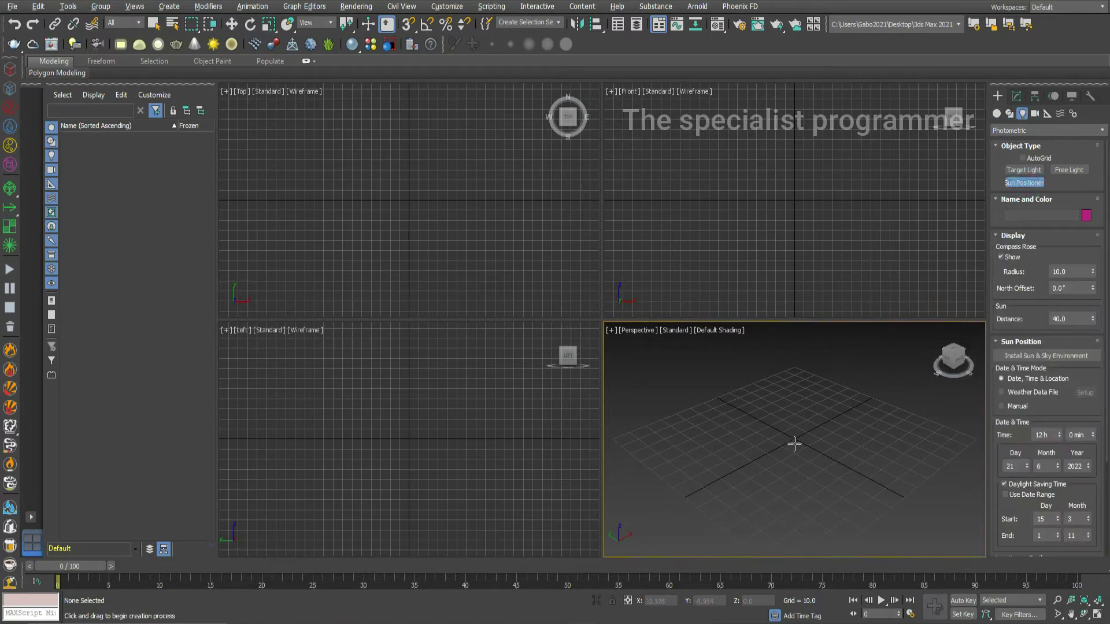
drag(794, 439, 699, 393)
click(699, 393)
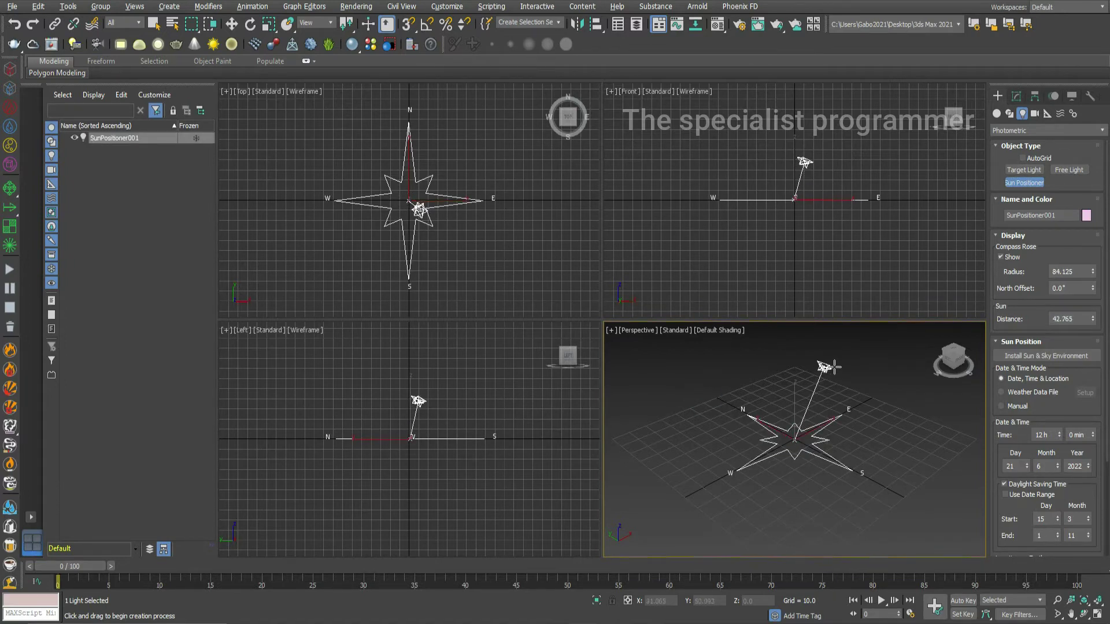
Step: Install the Sun & Sky environment and switch the Perspective view to High Quality shading
click(831, 366)
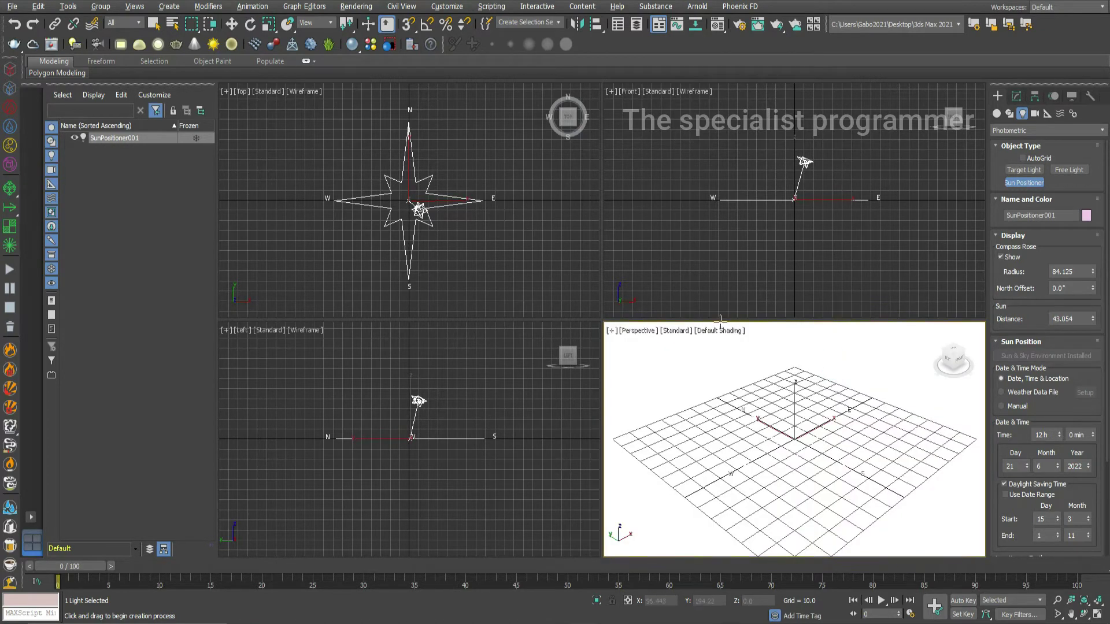
click(681, 334)
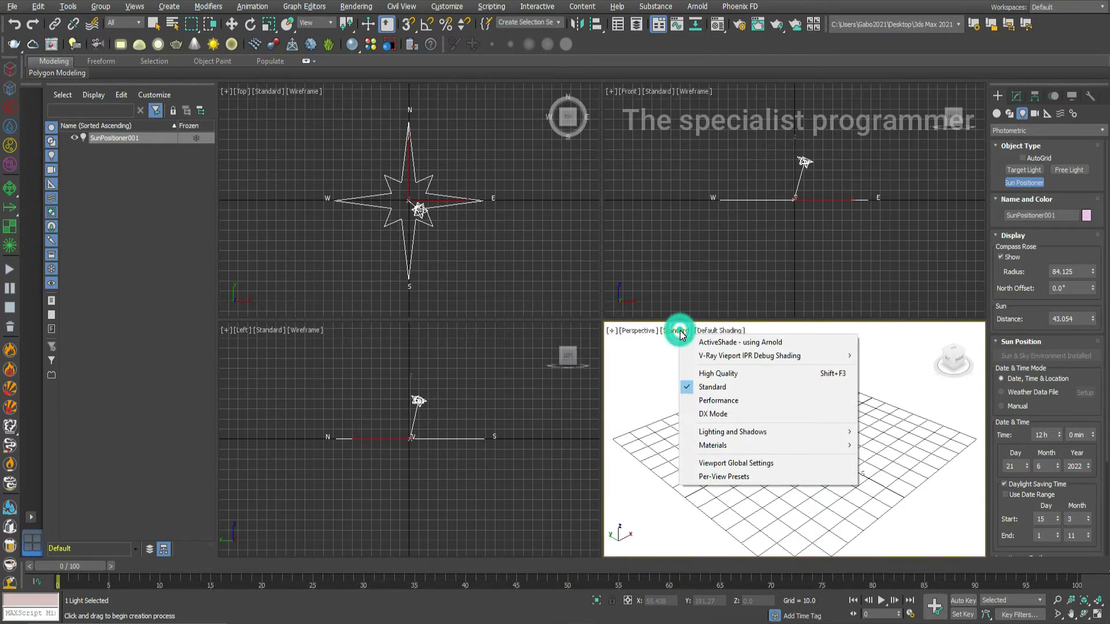
click(736, 375)
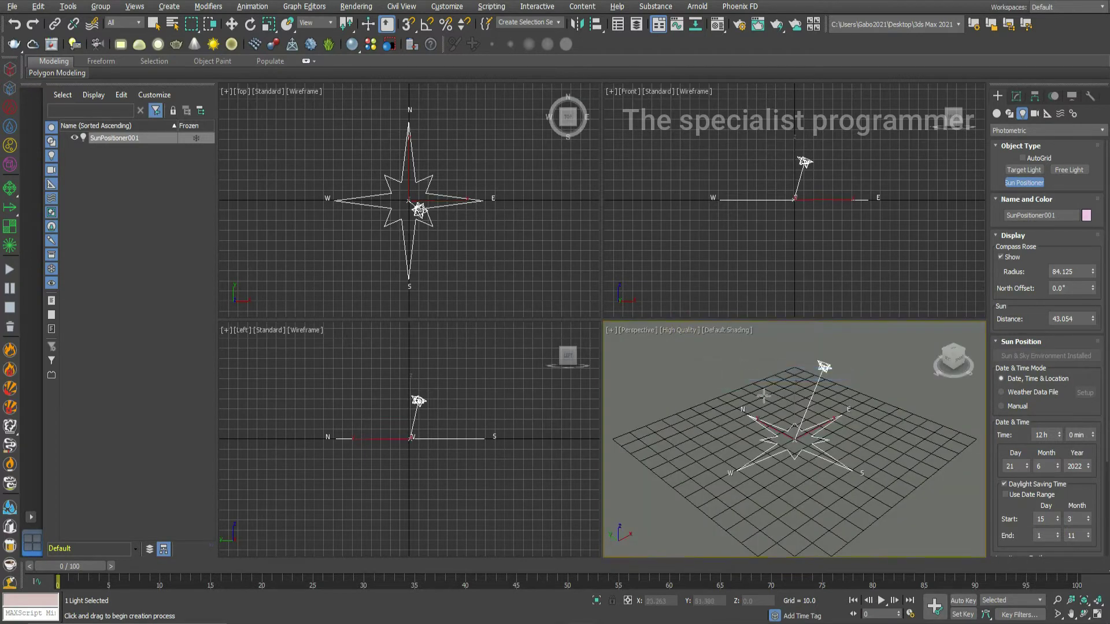
click(490, 227)
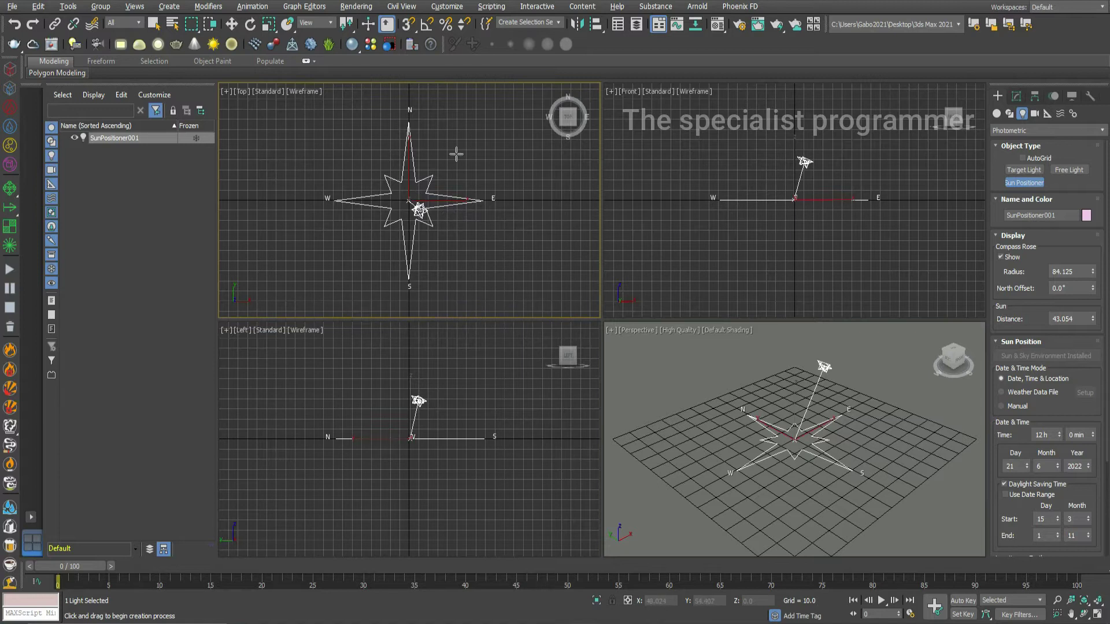
Step: Rotate the sun positioner's compass about -89° on Z so north faces right in the Top view
right_click(444, 211)
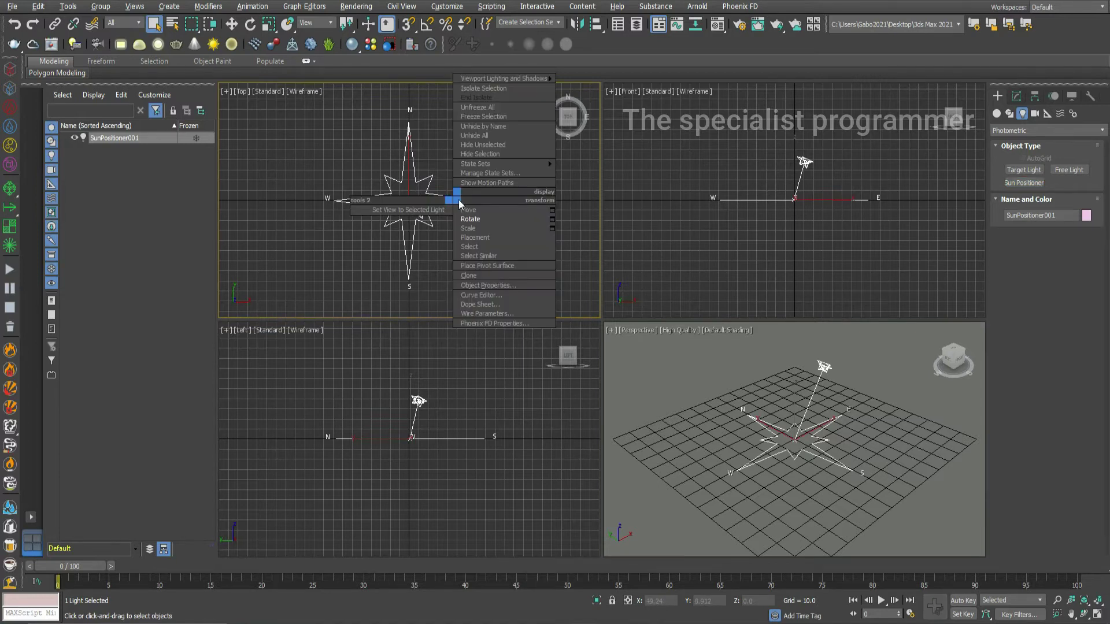
click(472, 219)
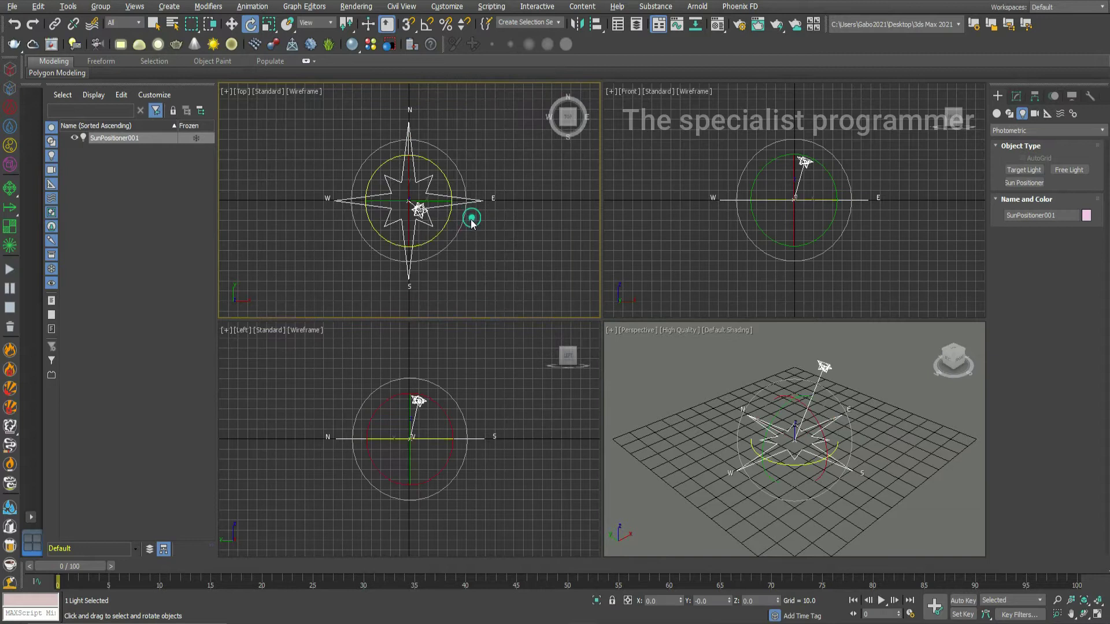
drag(446, 244, 330, 276)
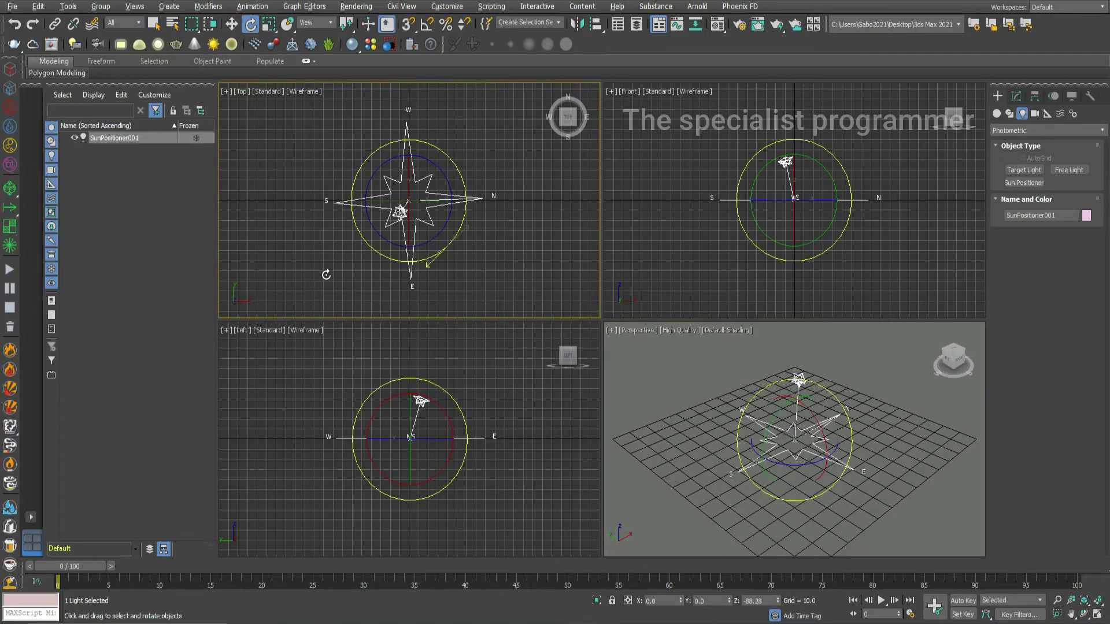
drag(331, 276, 322, 273)
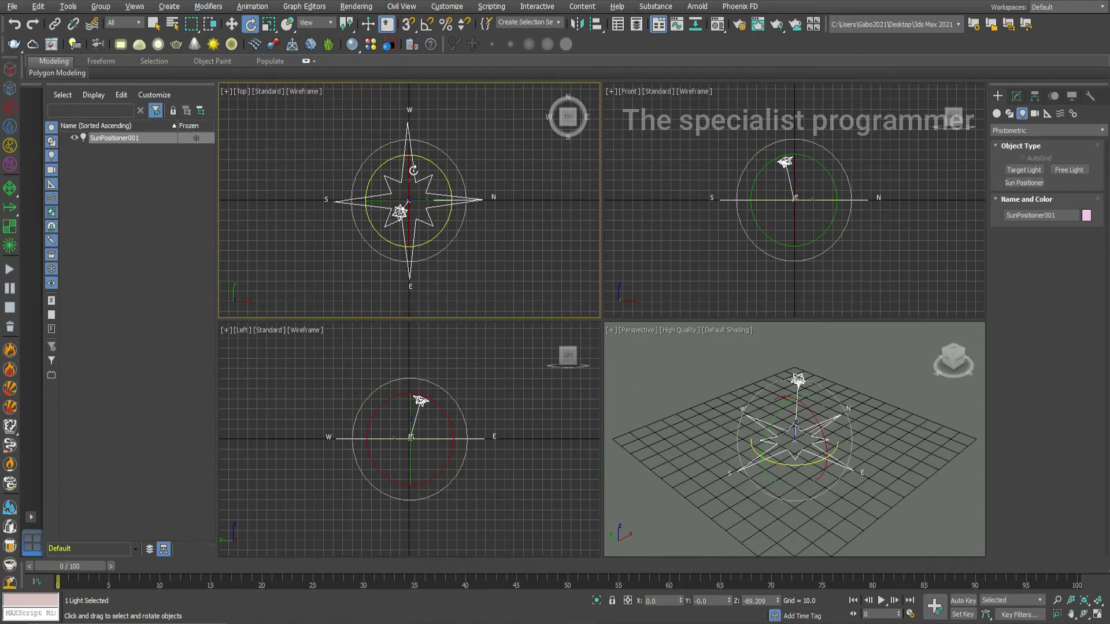
Step: Reselect the sun positioner to edit its parameters
click(675, 367)
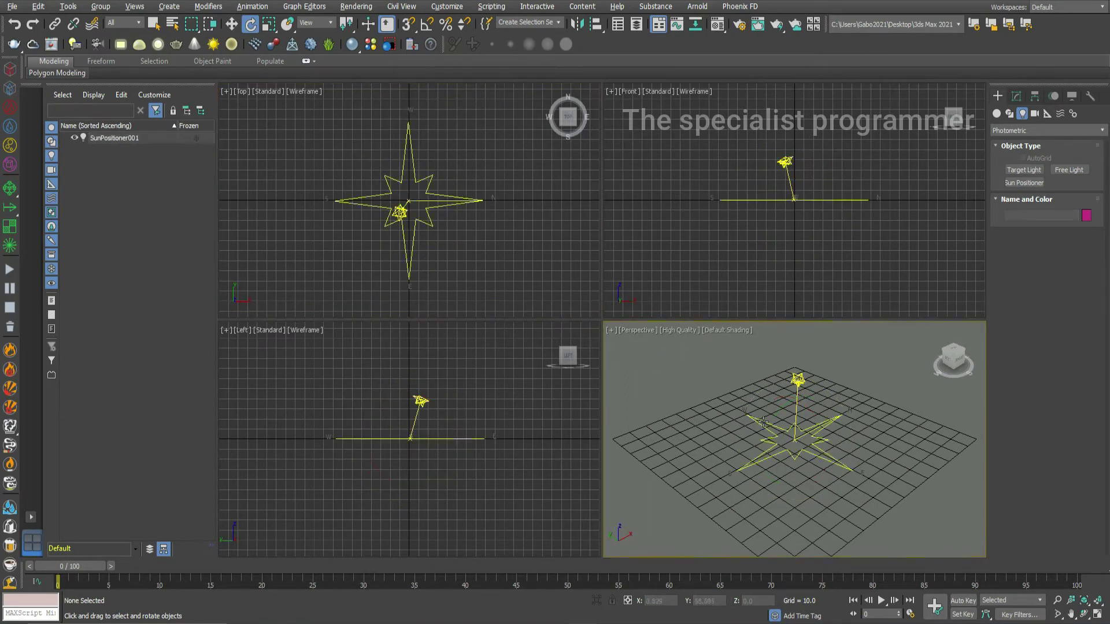
click(783, 428)
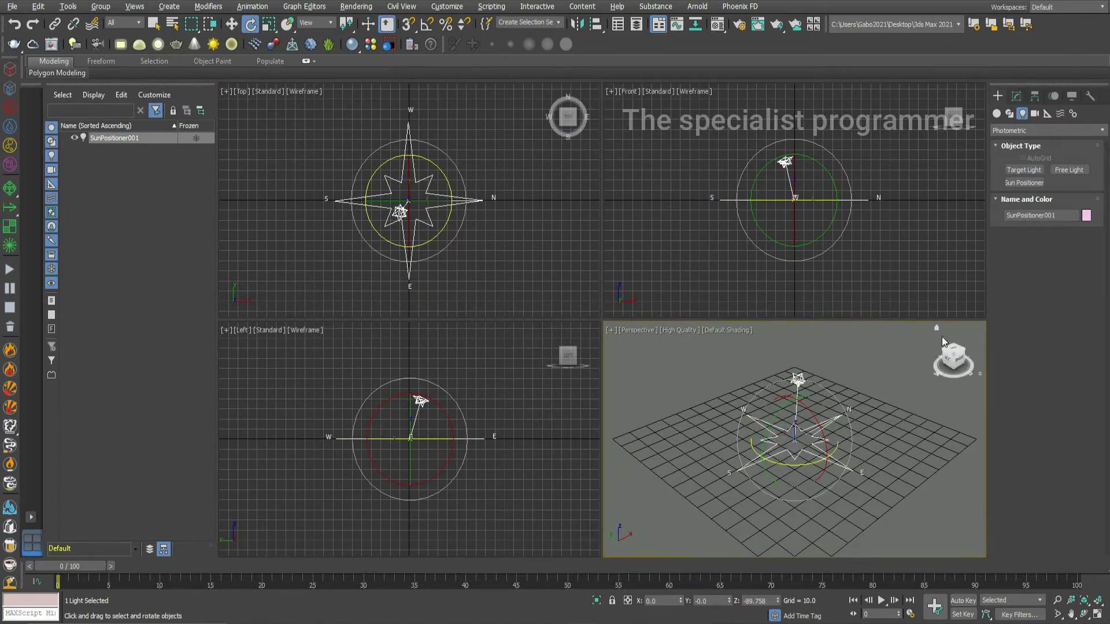
Step: Set the sun positioner's geographic location to San Francisco, CA in the Modify panel
click(1016, 96)
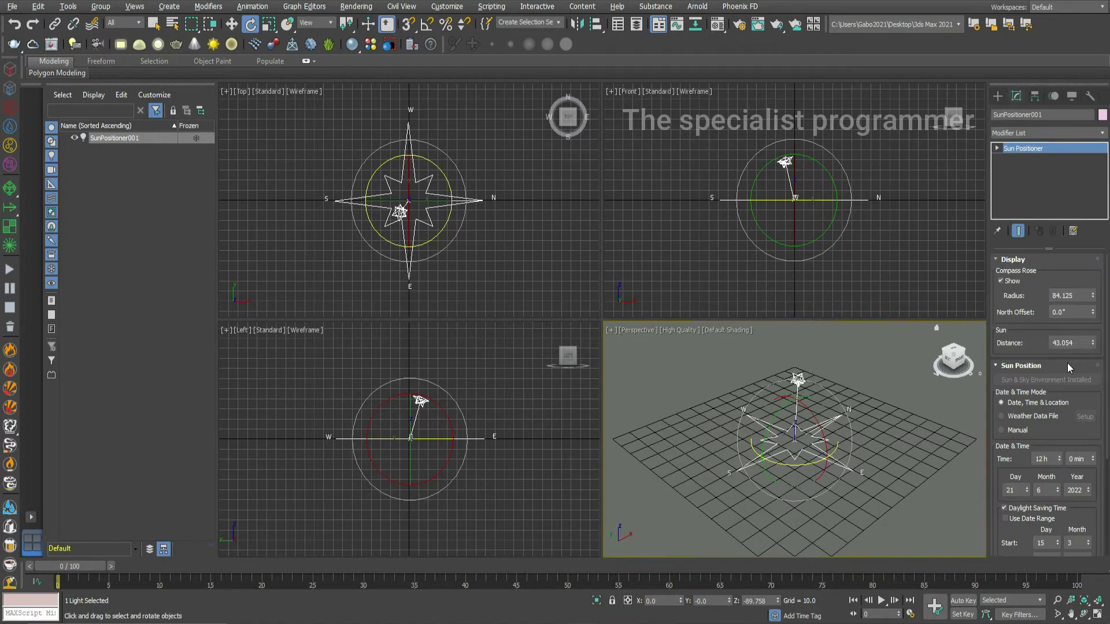
scroll(1067, 363, down, 1)
scroll(1067, 363, down, 1)
scroll(1068, 362, down, 1)
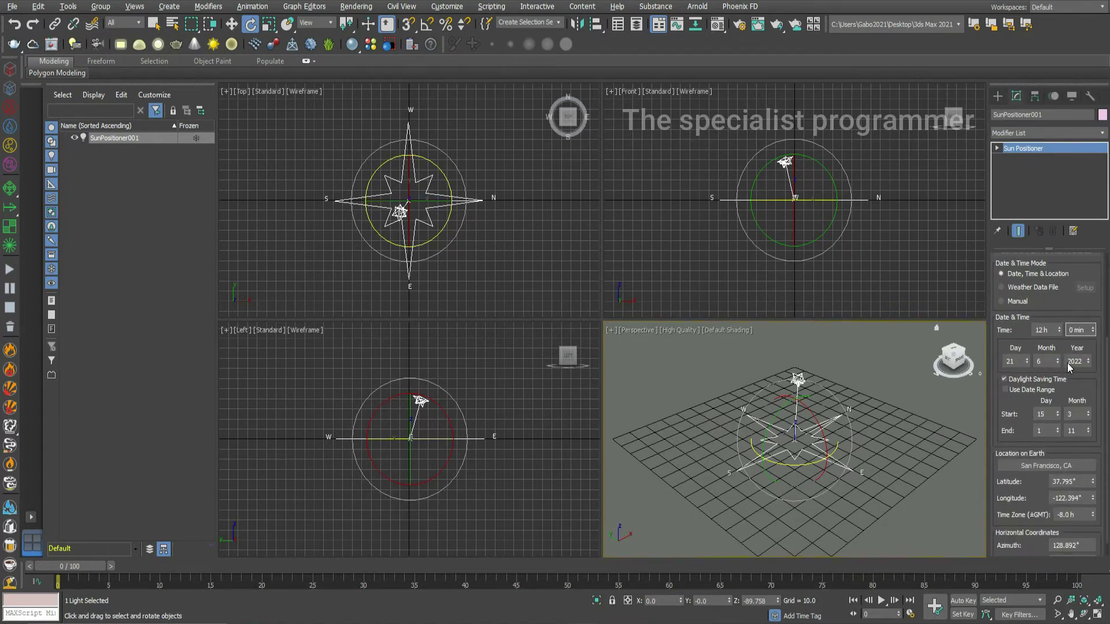
scroll(1067, 366, down, 1)
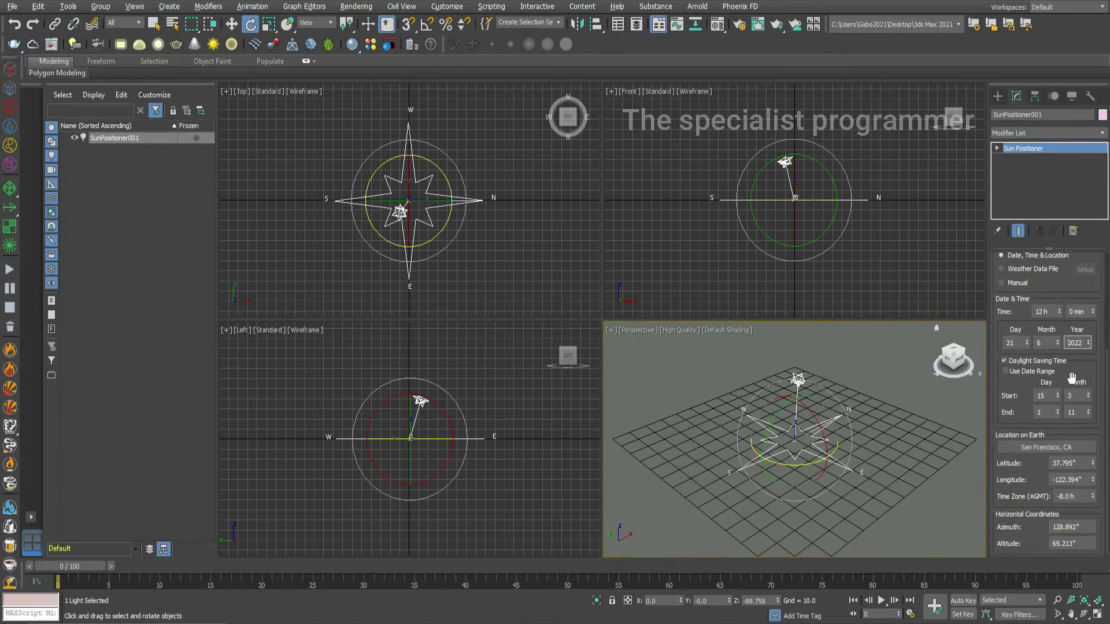
click(1054, 448)
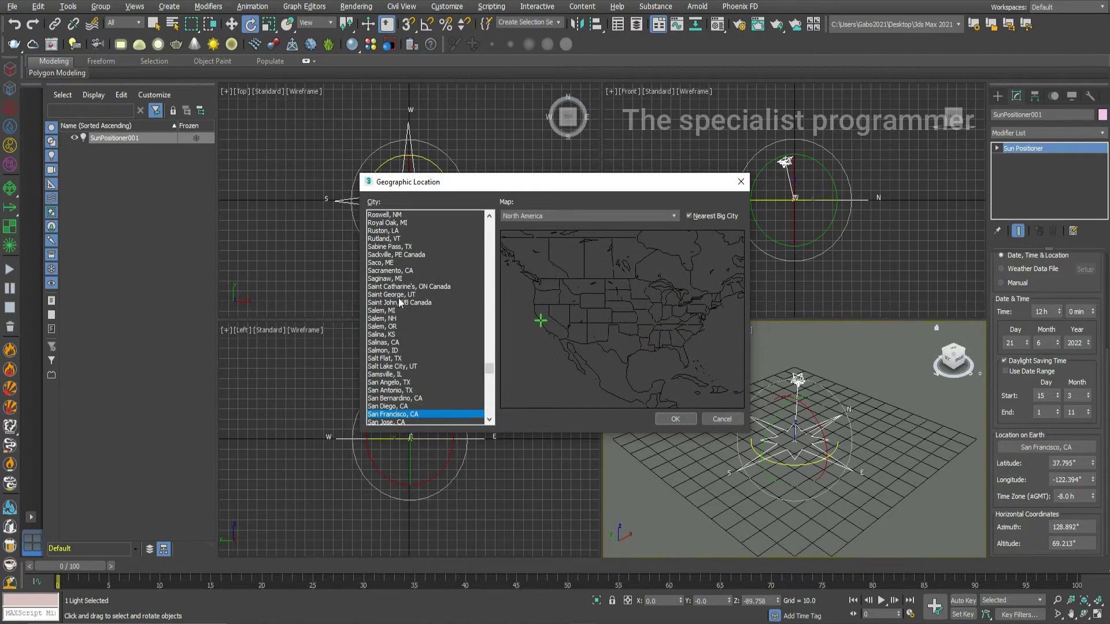
mouse_move(489, 369)
mouse_down()
mouse_move(493, 275)
mouse_move(491, 327)
mouse_move(491, 292)
mouse_up()
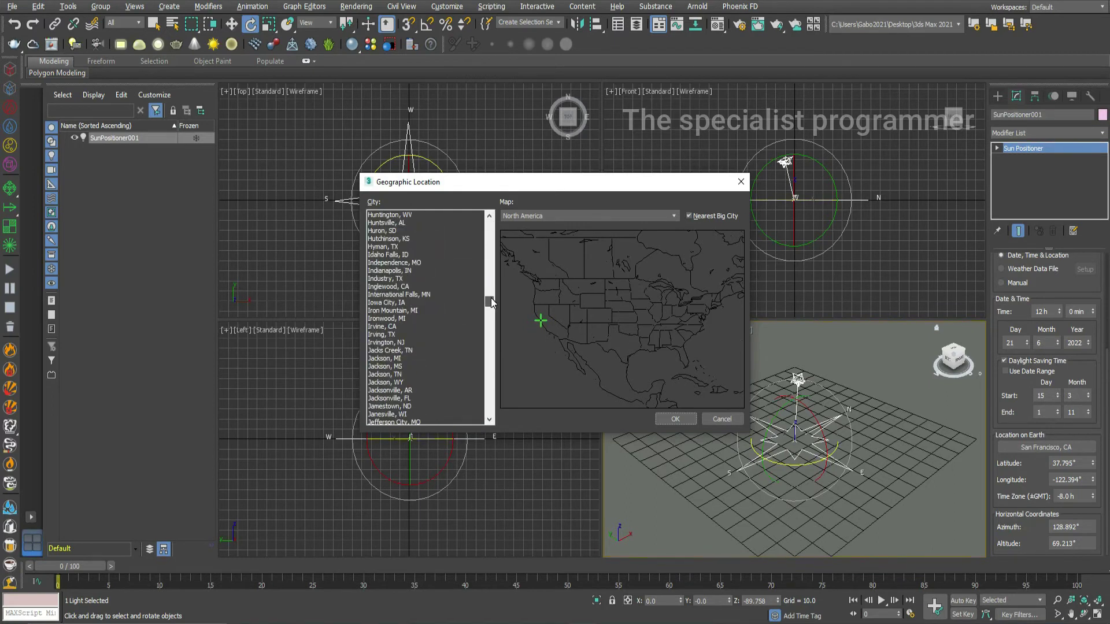
click(676, 418)
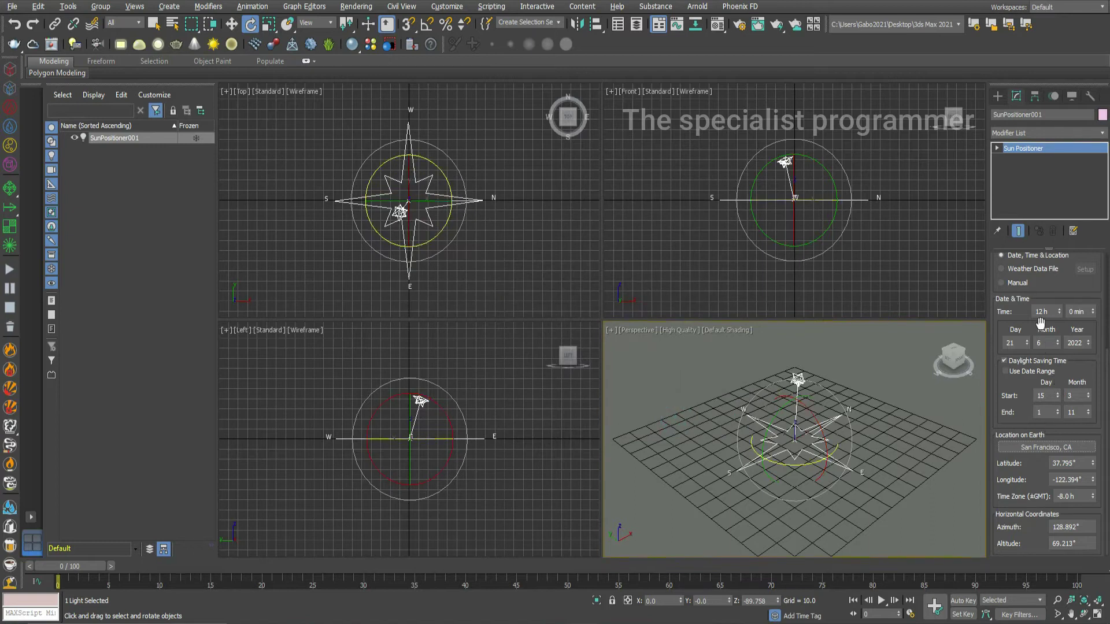
Step: Set the sun's time to 20 h and orbit the Perspective view down to a near-horizon sunset sky
drag(1052, 311, 1036, 311)
text(0)
key(Return)
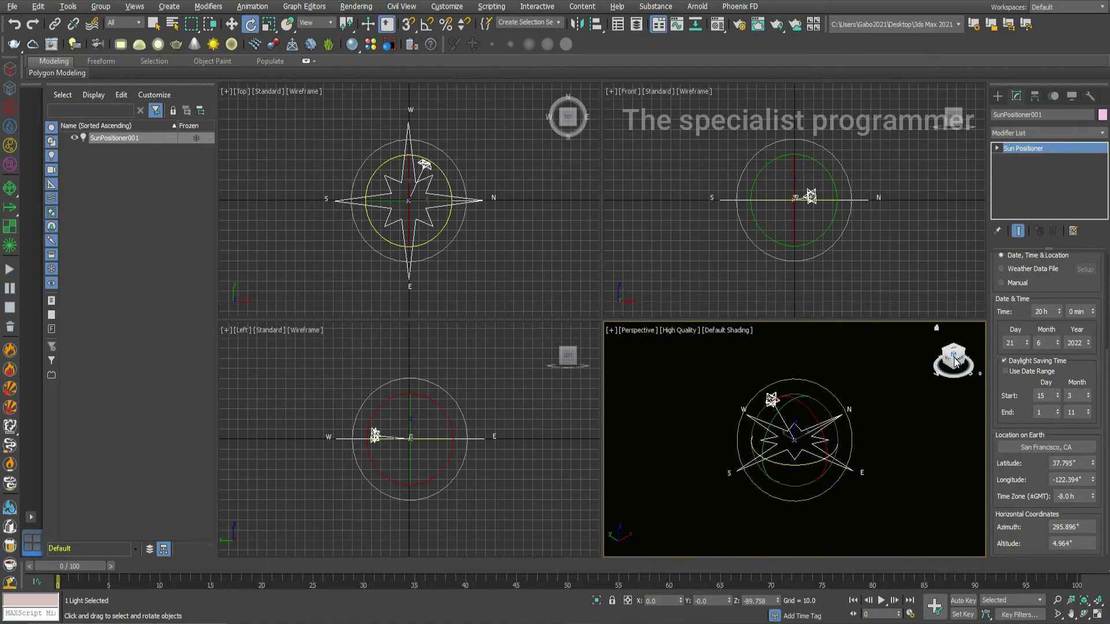
drag(953, 363, 955, 334)
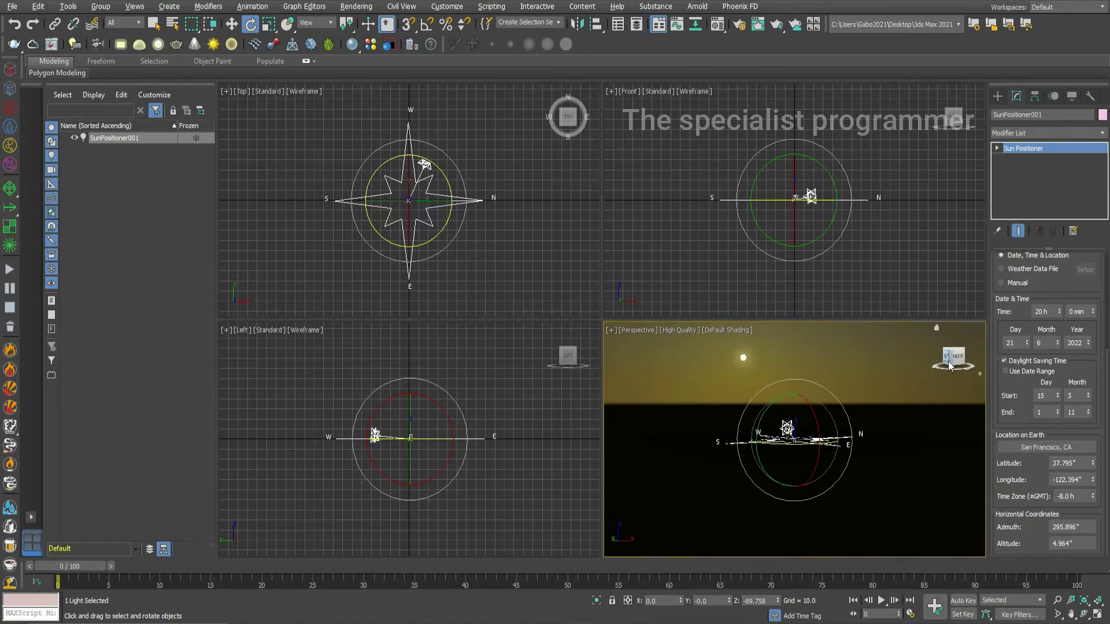
drag(952, 357, 835, 429)
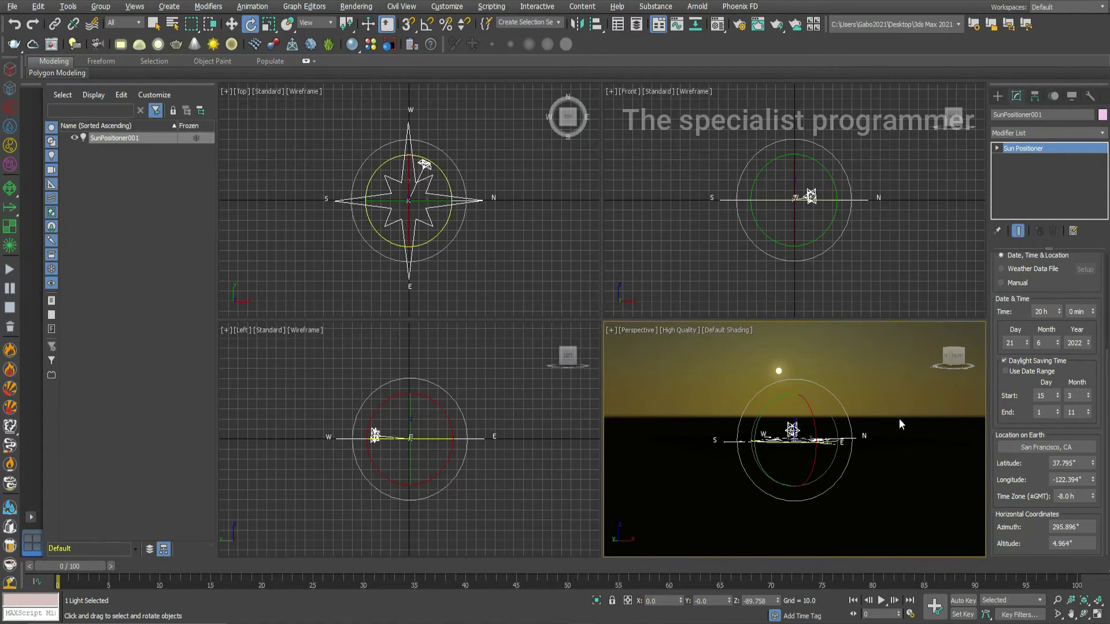
Step: Copy the Physical Sun & Sky environment map into a Material Editor slot as an instance
click(718, 25)
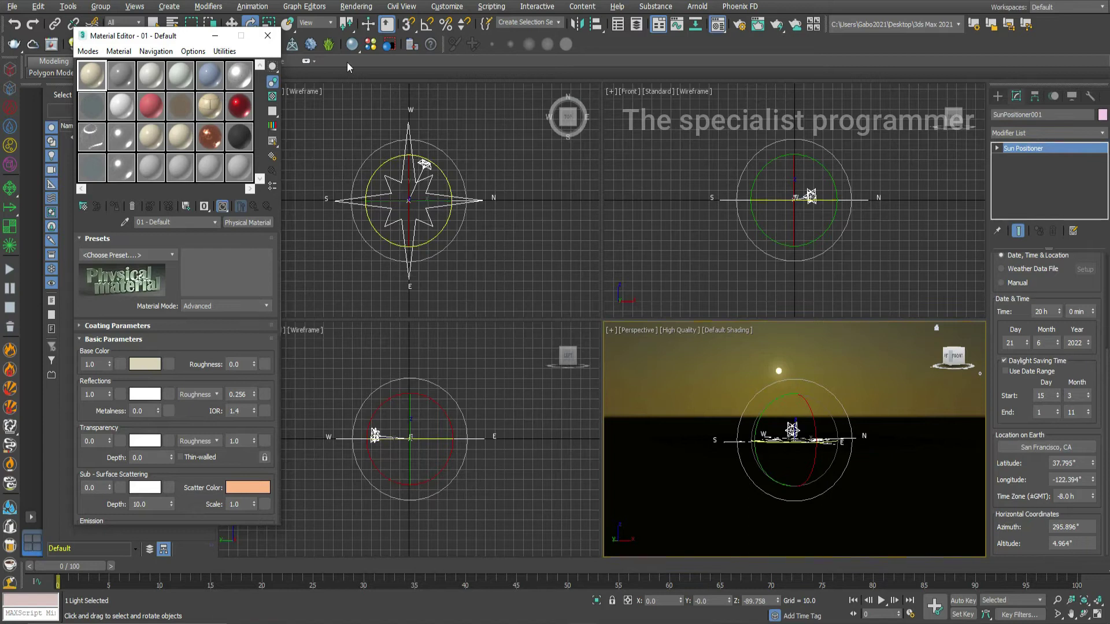
click(352, 9)
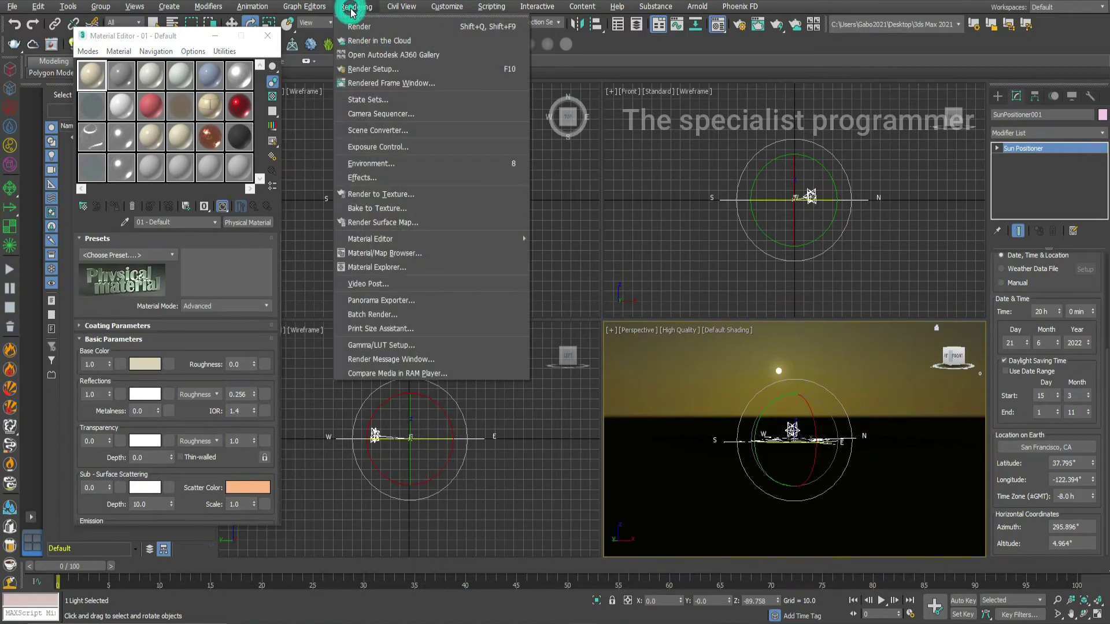
click(393, 165)
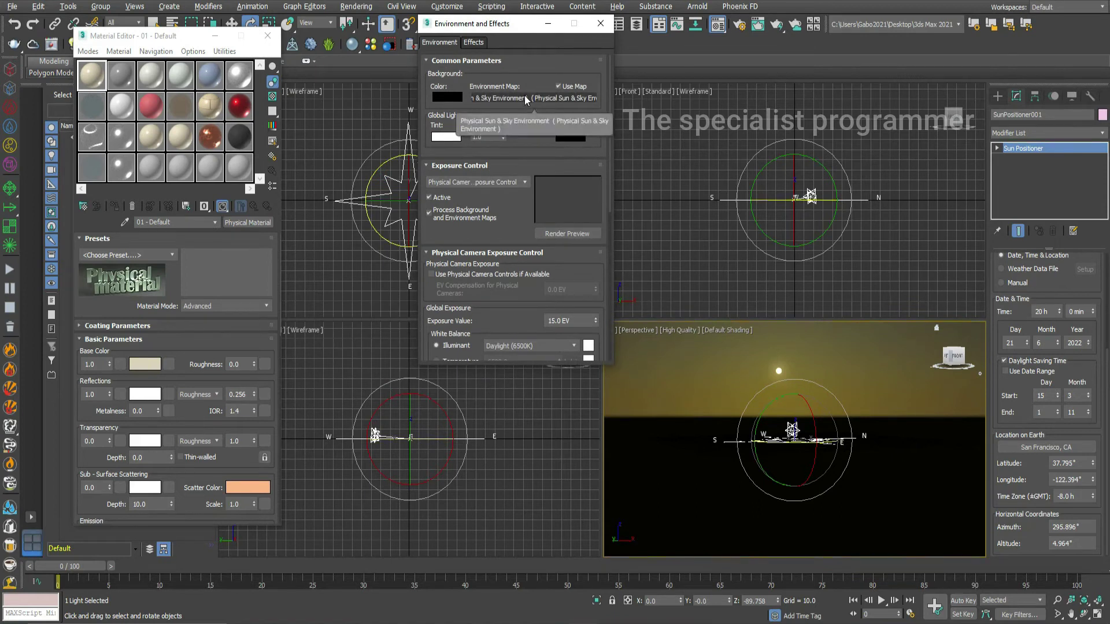
drag(524, 98, 236, 166)
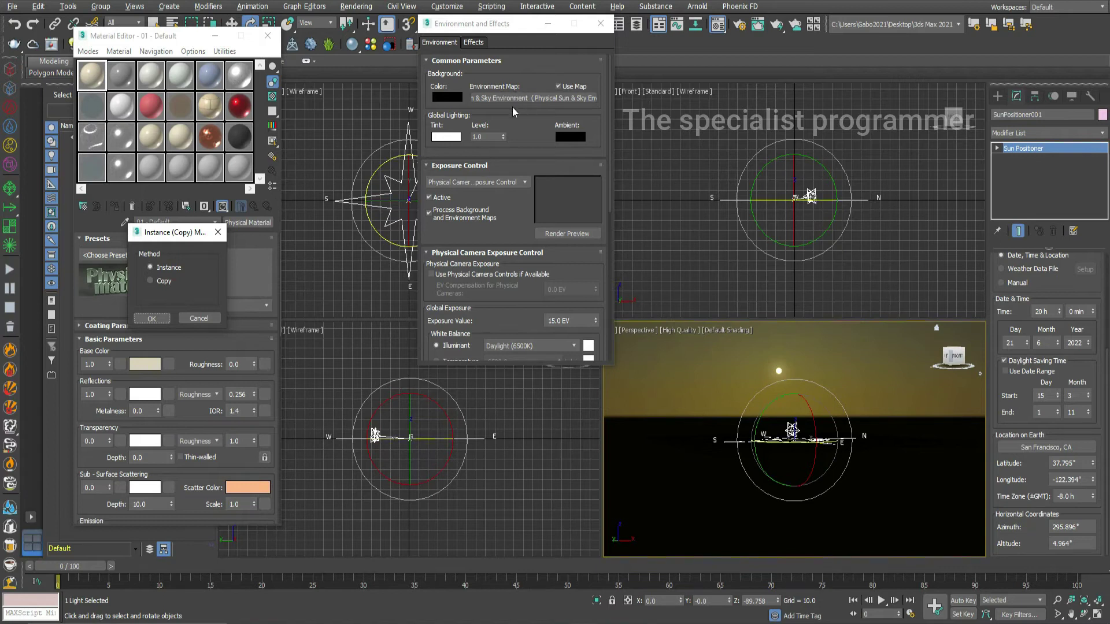
click(152, 318)
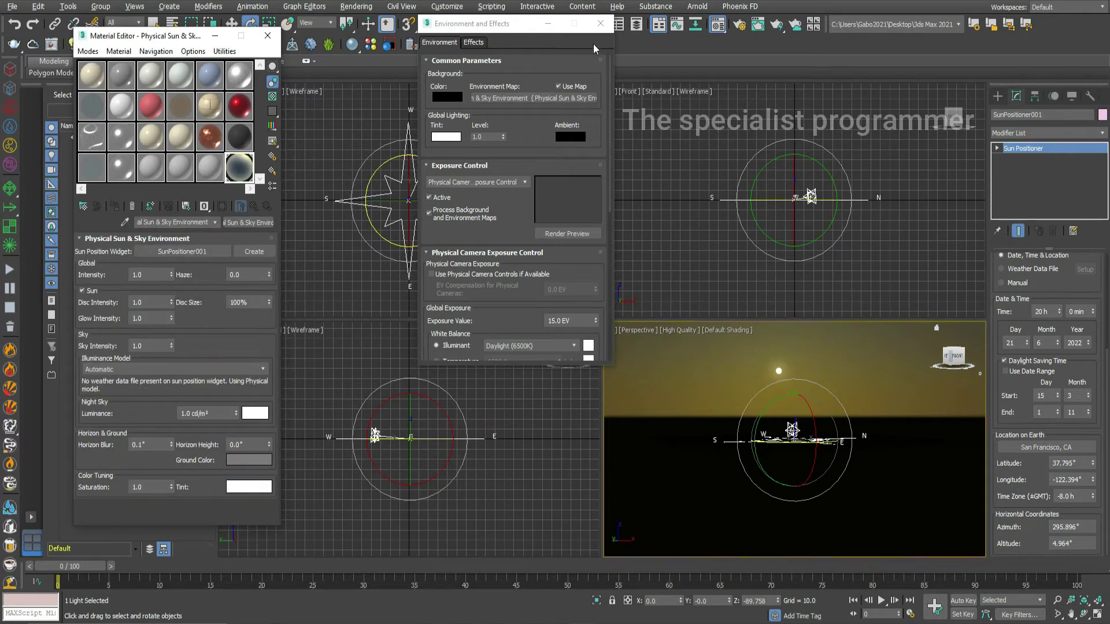
Step: Set the sun Disc Size to 500% and raise the Disc Intensity spinner to brighten the sun
click(600, 23)
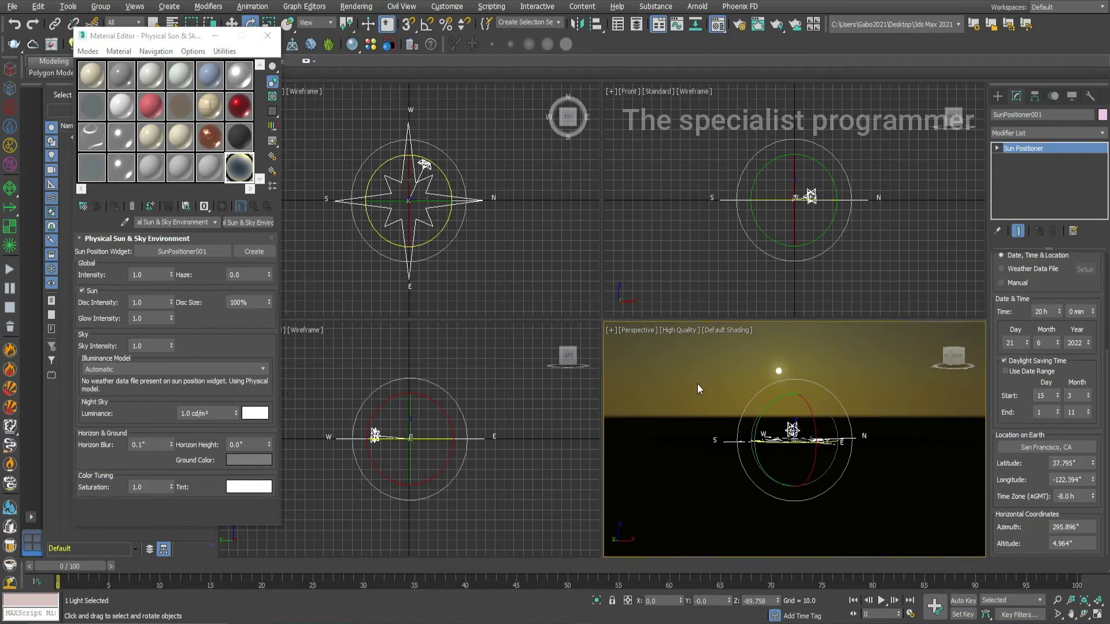
double_click(252, 303)
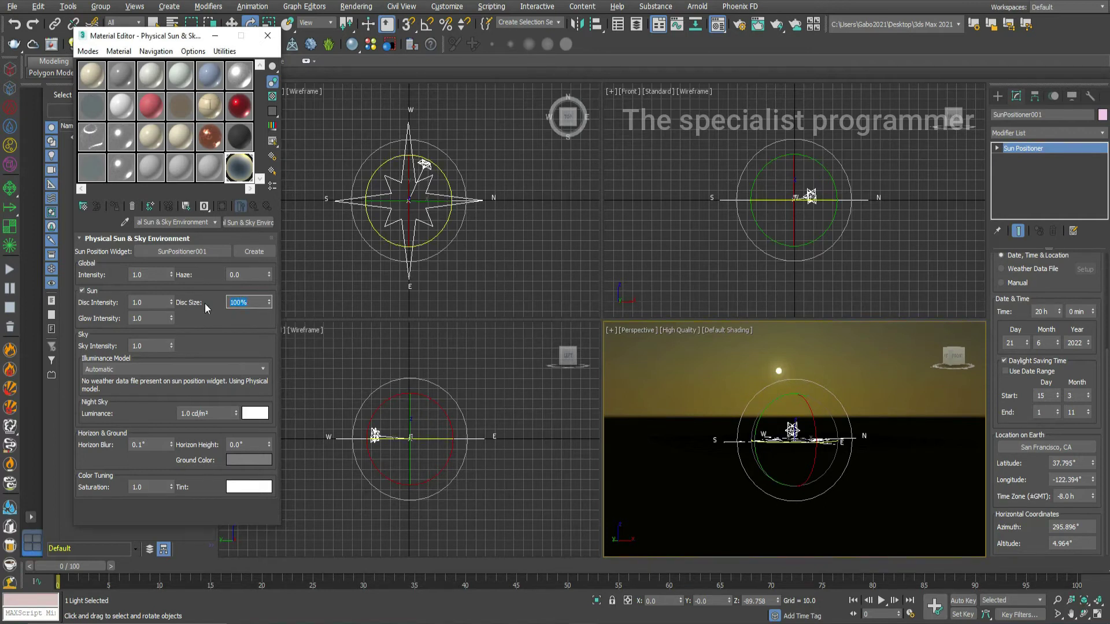
text(5)
key(Return)
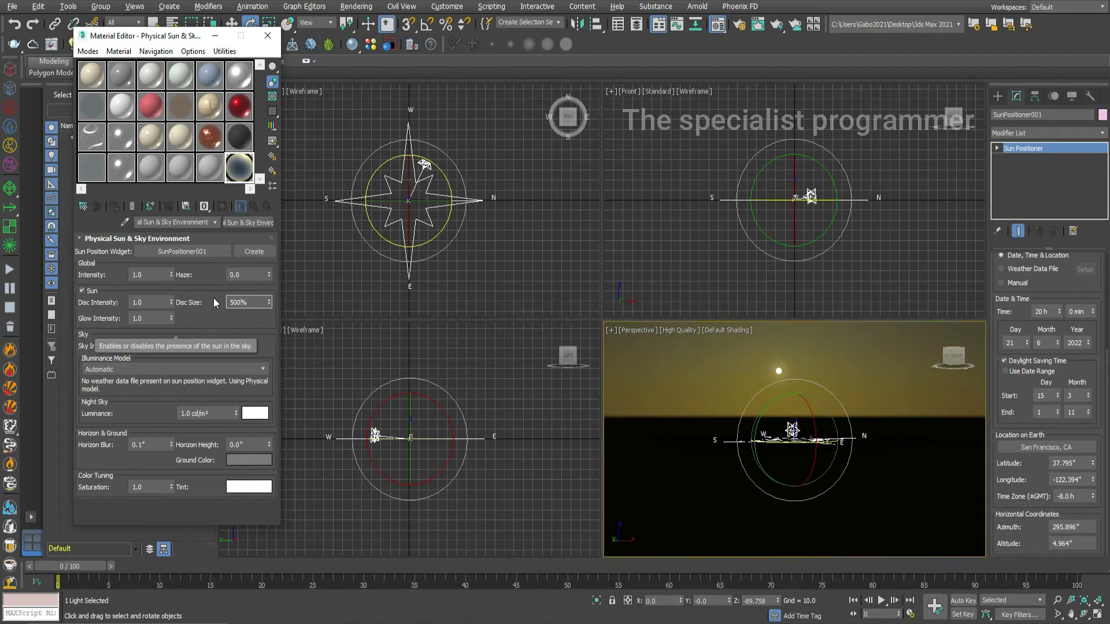
click(217, 302)
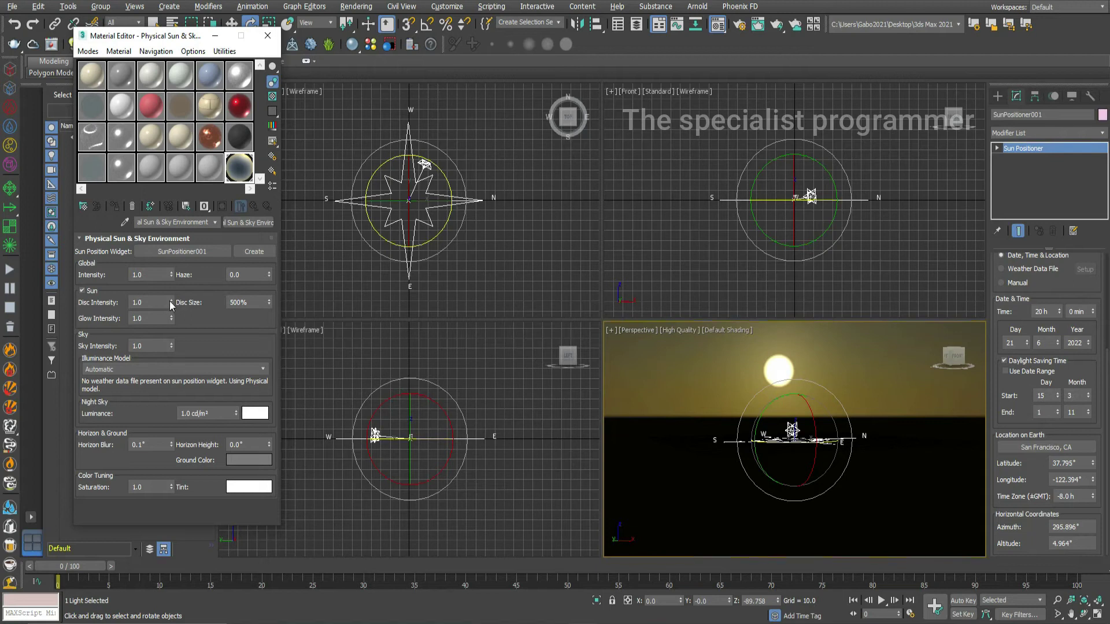
drag(172, 303, 173, 305)
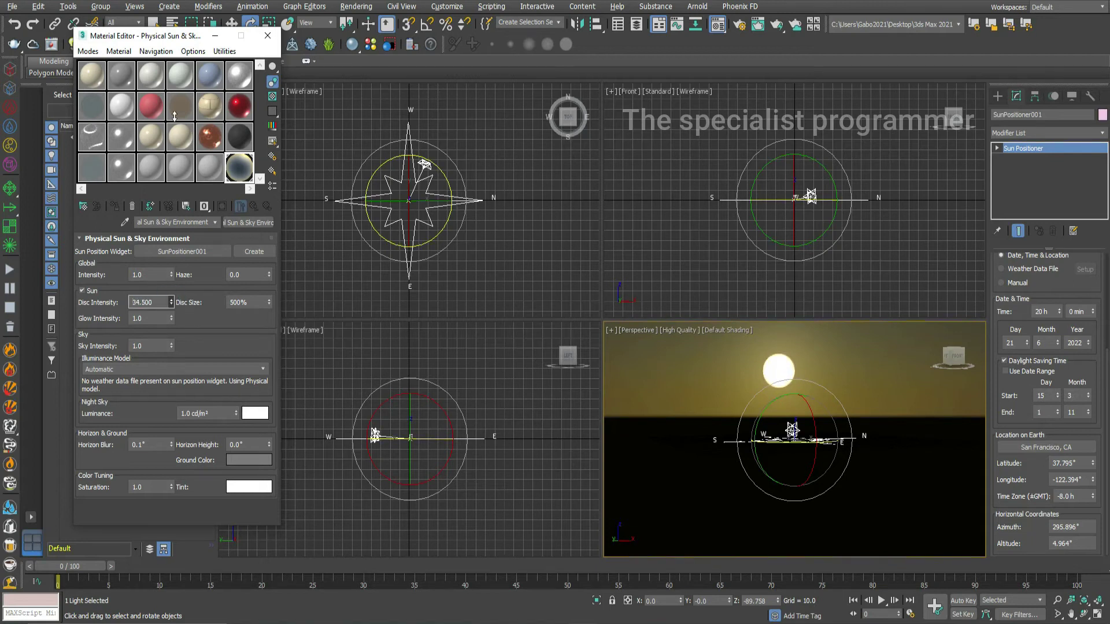
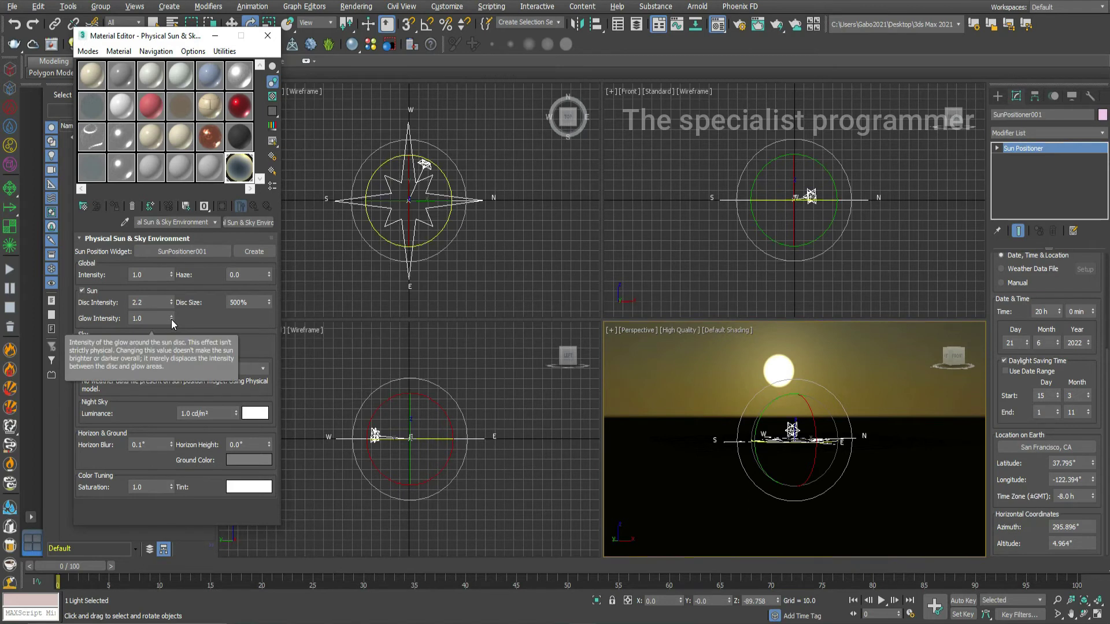
Step: Raise the sun disc Glow Intensity from 1.0 to 5.3
mouse_move(171, 323)
mouse_down()
mouse_move(177, 280)
mouse_move(189, 286)
mouse_up()
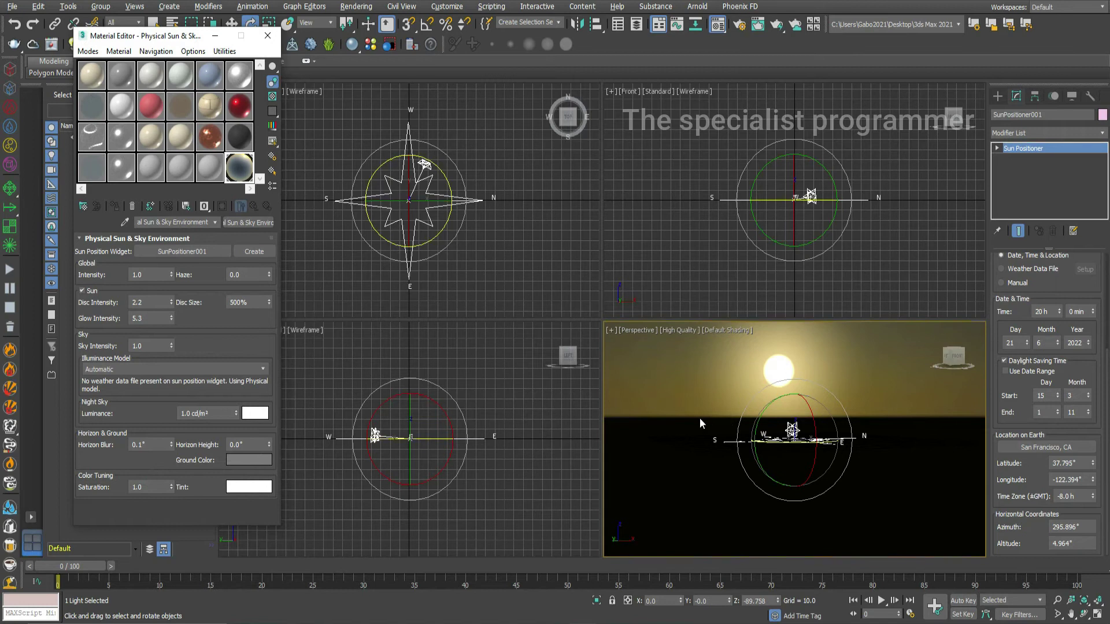
Step: Preview a strongly blurred horizon by pushing Horizon Blur up to about 45°
click(172, 447)
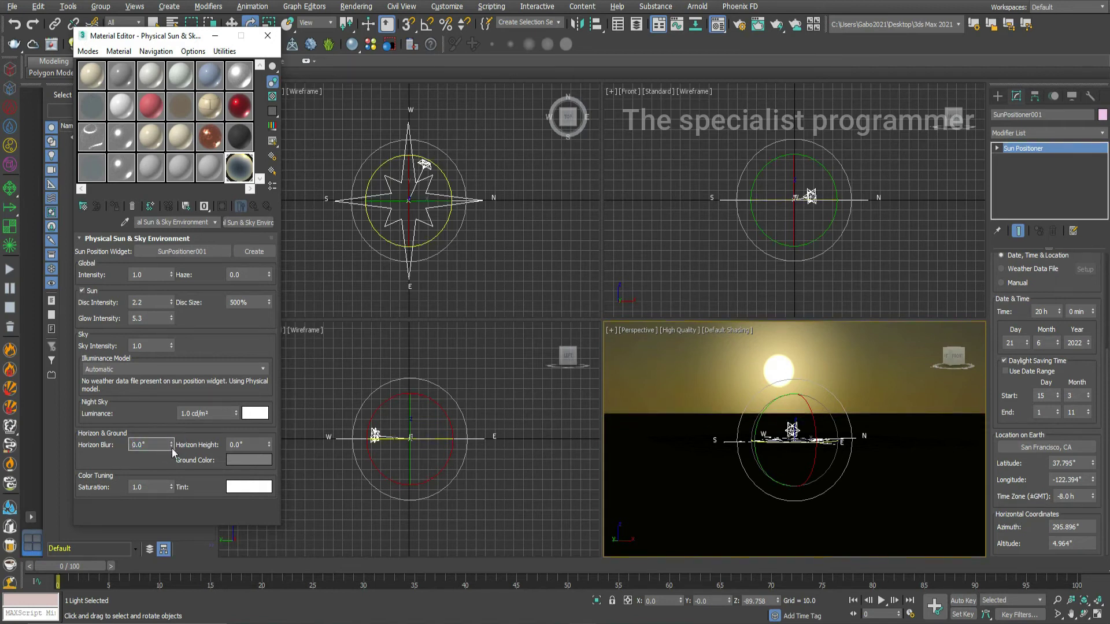
drag(172, 451, 171, 460)
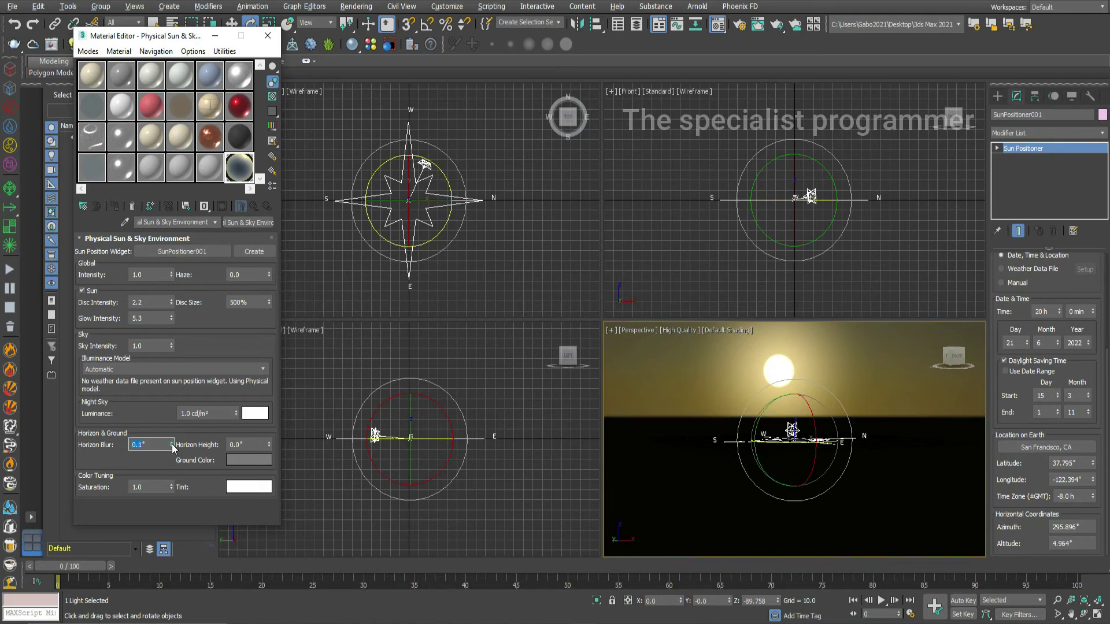
drag(171, 445, 167, 402)
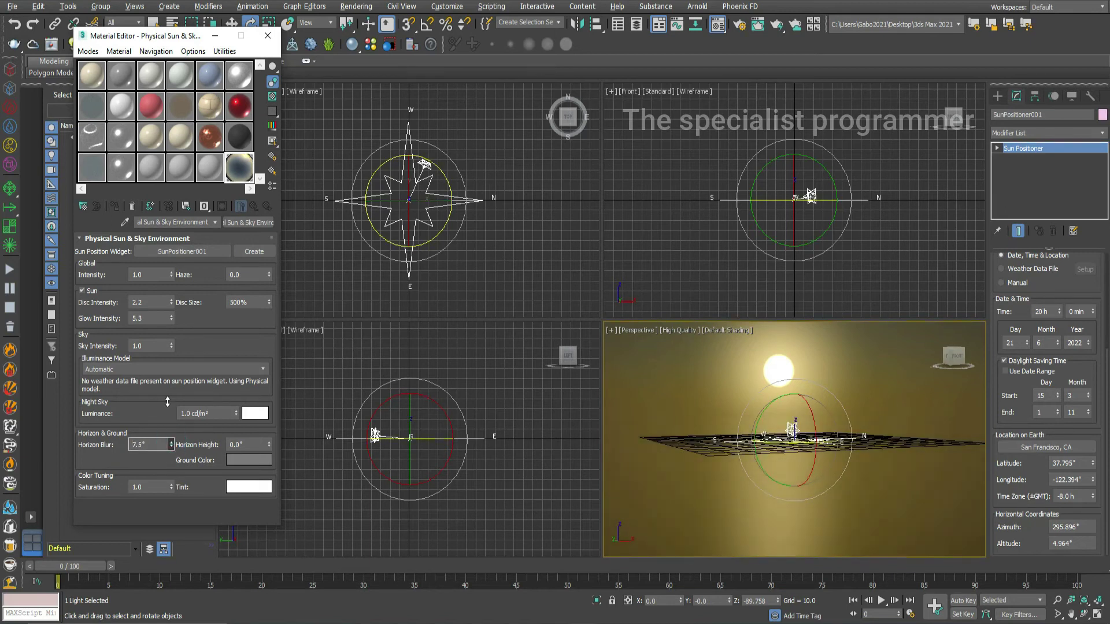
drag(168, 402, 165, 268)
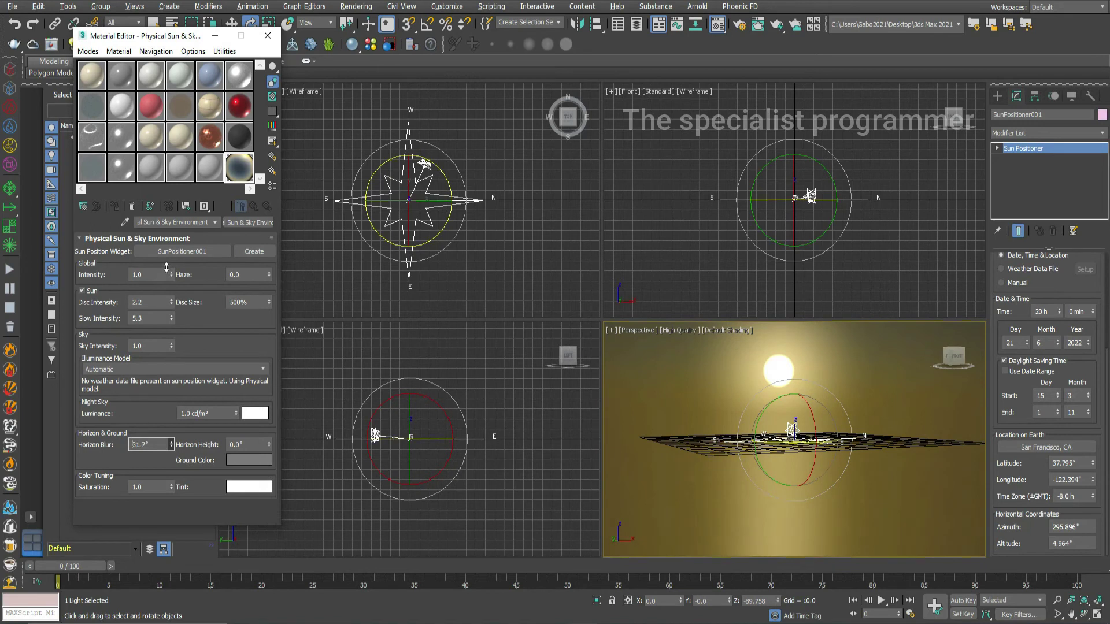
drag(167, 215, 169, 175)
Step: Bring Horizon Blur back down to 0.0° for a sharp sky-to-ground line
drag(171, 418, 168, 469)
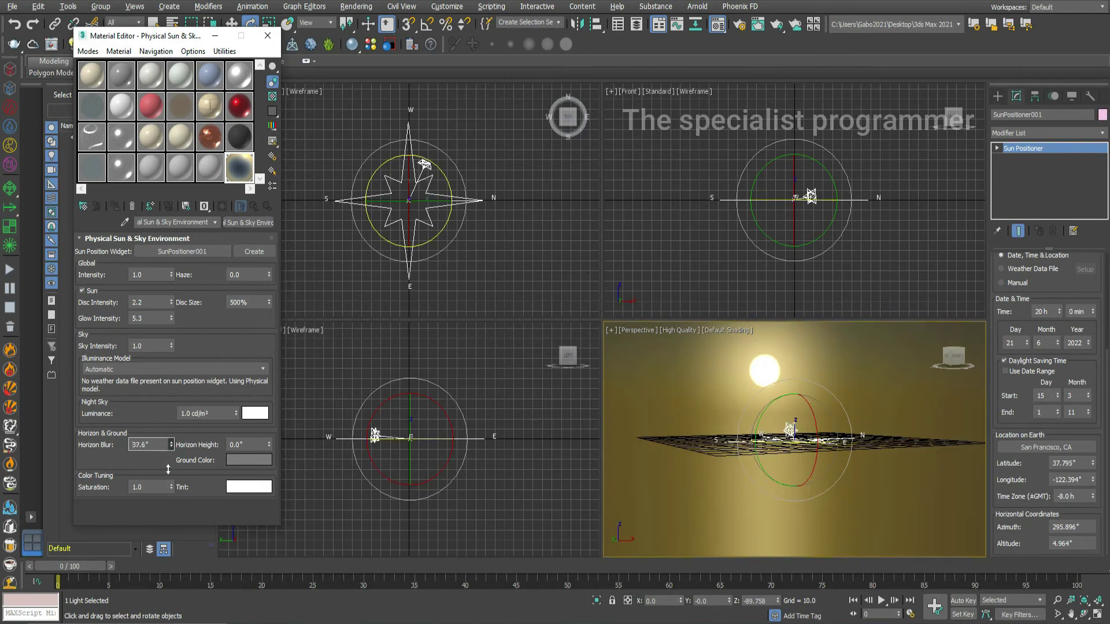
drag(161, 511, 157, 623)
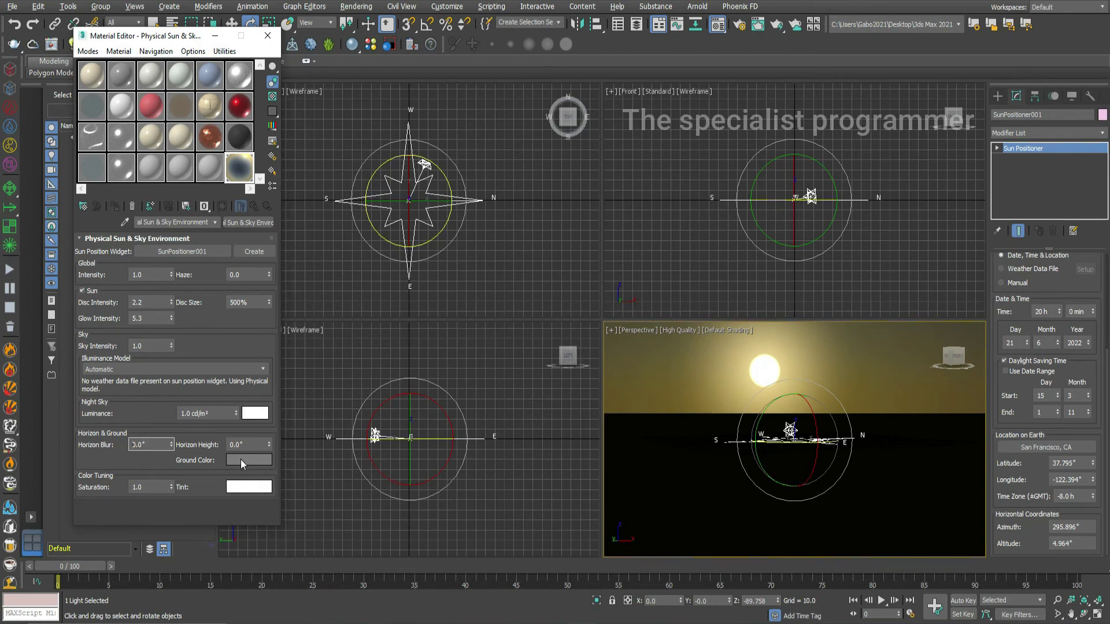
mouse_move(267, 443)
mouse_down()
mouse_move(269, 459)
mouse_move(271, 444)
mouse_up()
click(1060, 309)
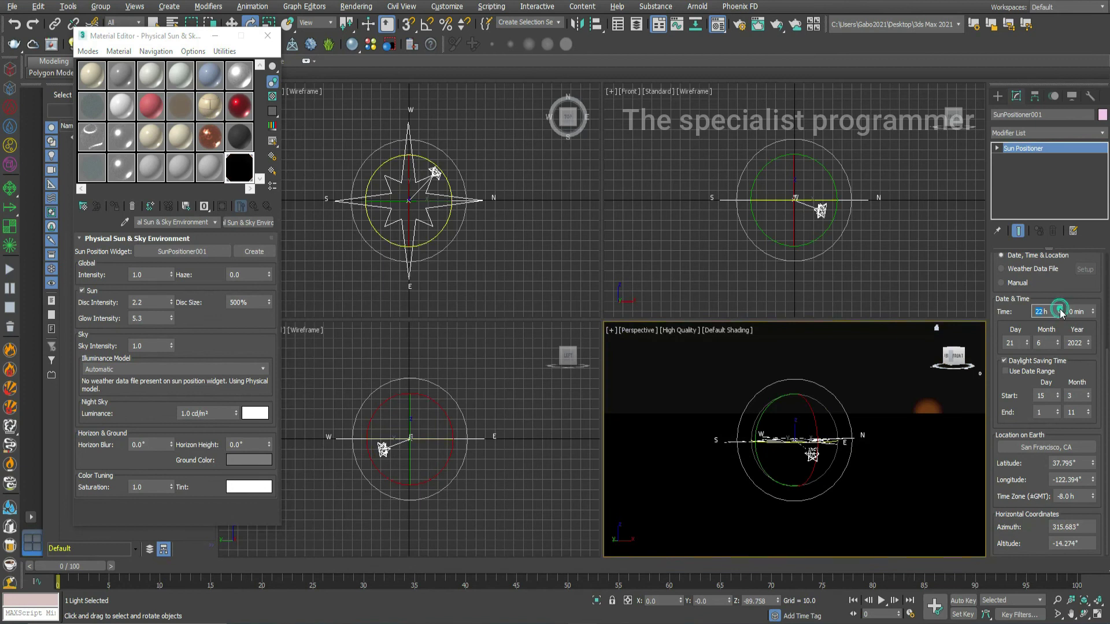
click(1060, 309)
click(1060, 309)
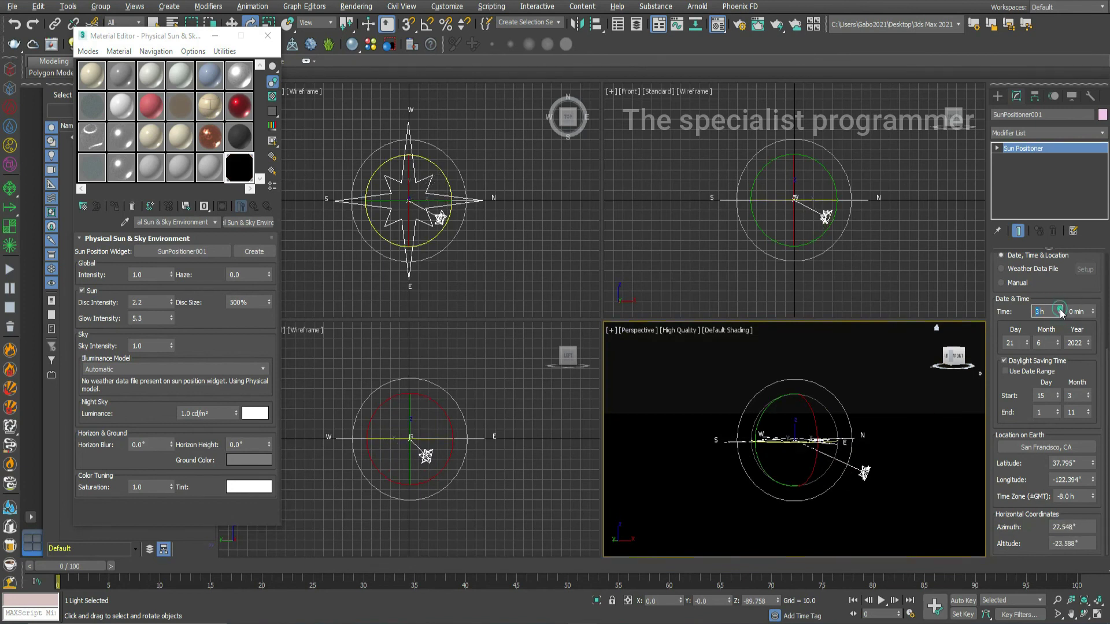
click(1060, 309)
click(1059, 310)
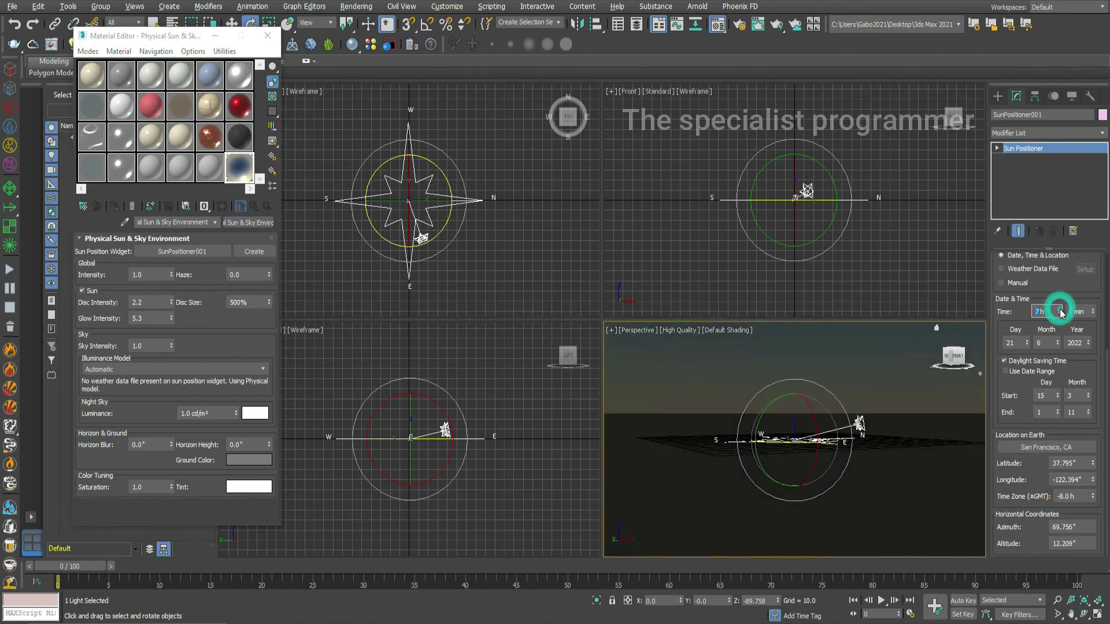
click(1059, 310)
click(1060, 309)
click(1059, 309)
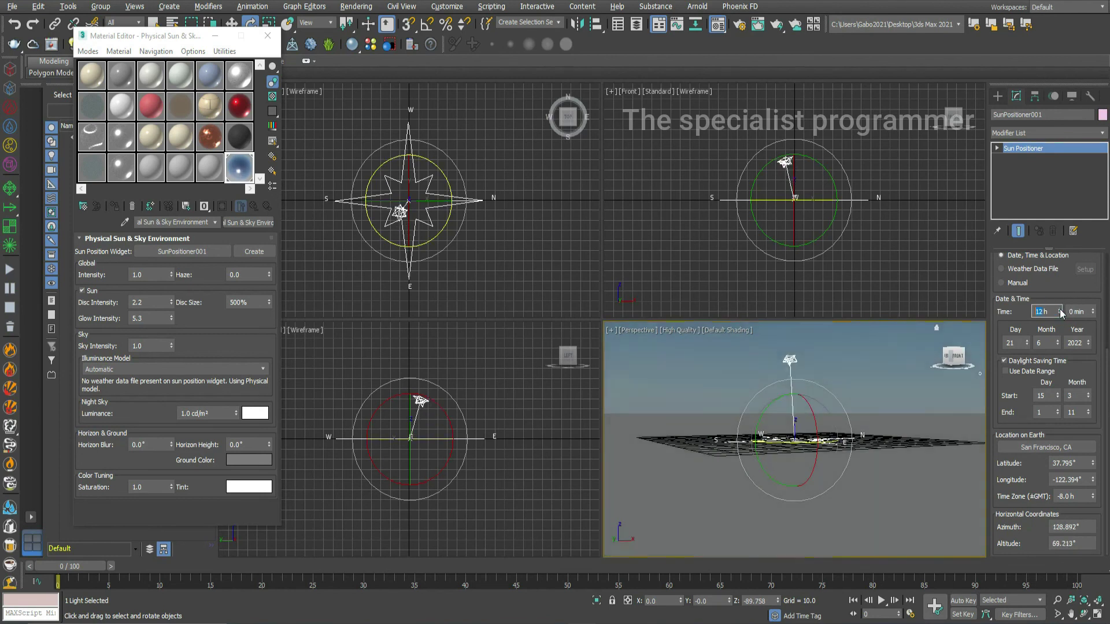
click(1059, 309)
click(1061, 310)
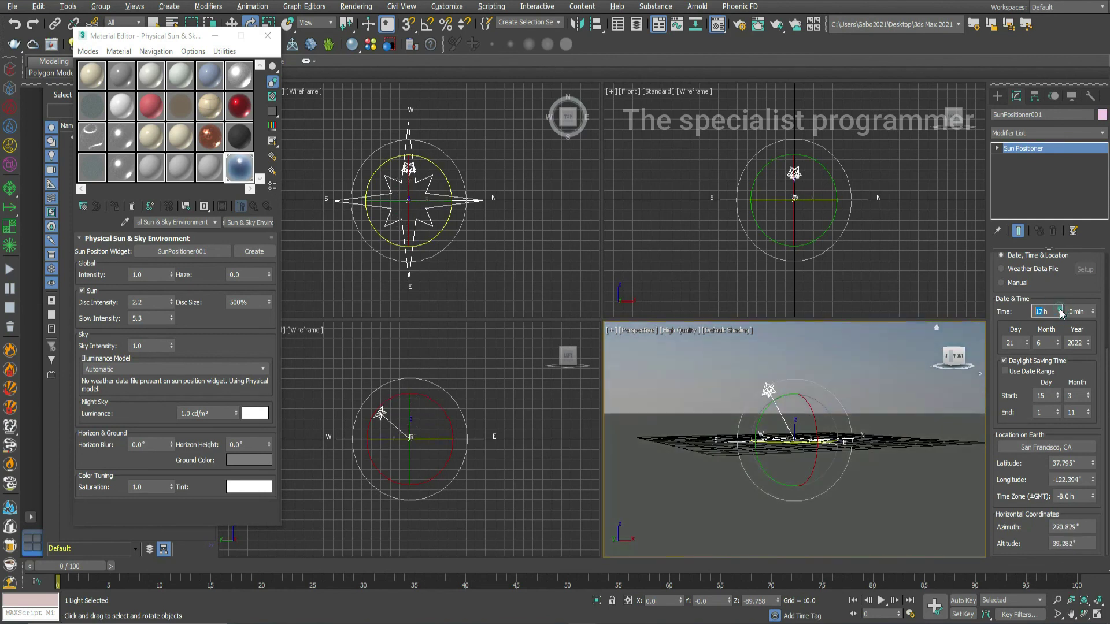
click(1060, 310)
click(1060, 310)
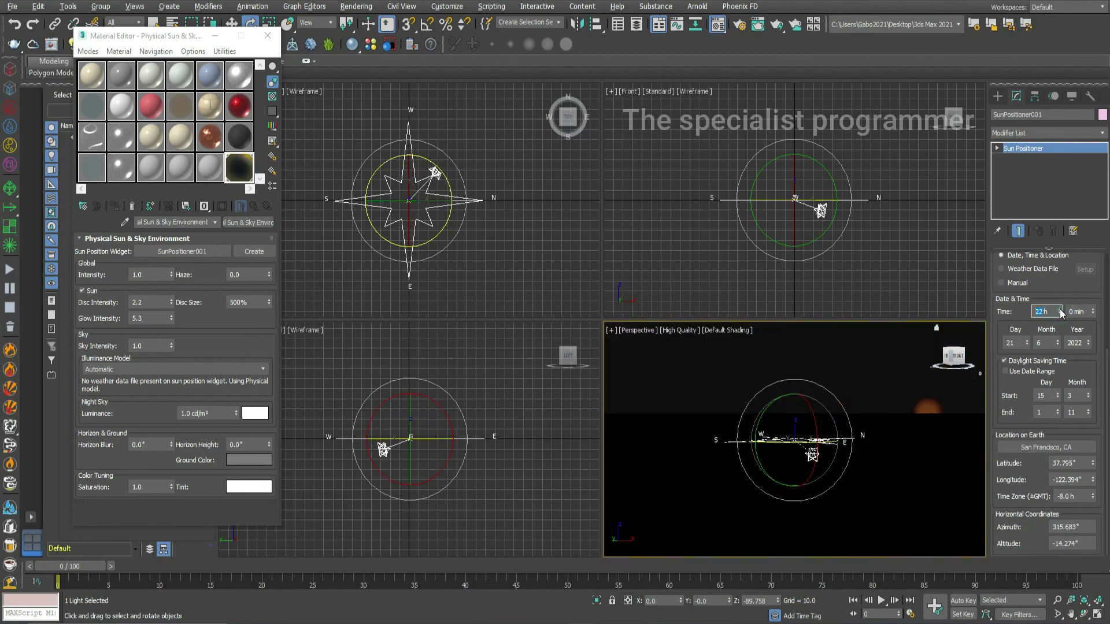
click(1060, 310)
click(1059, 309)
click(1060, 309)
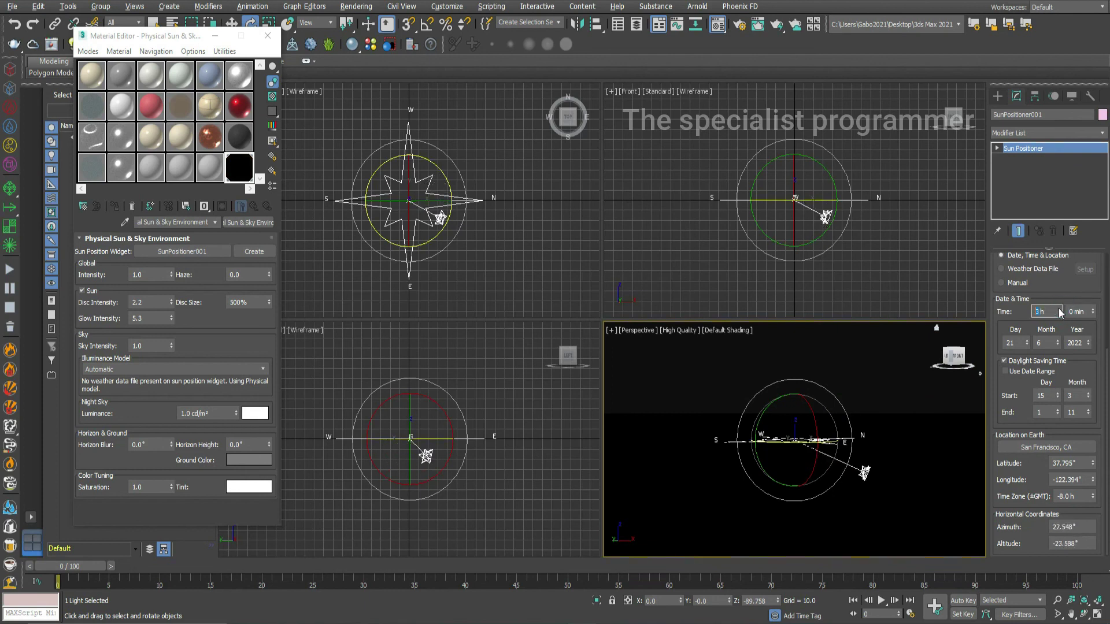
click(1060, 310)
click(1060, 309)
click(1059, 310)
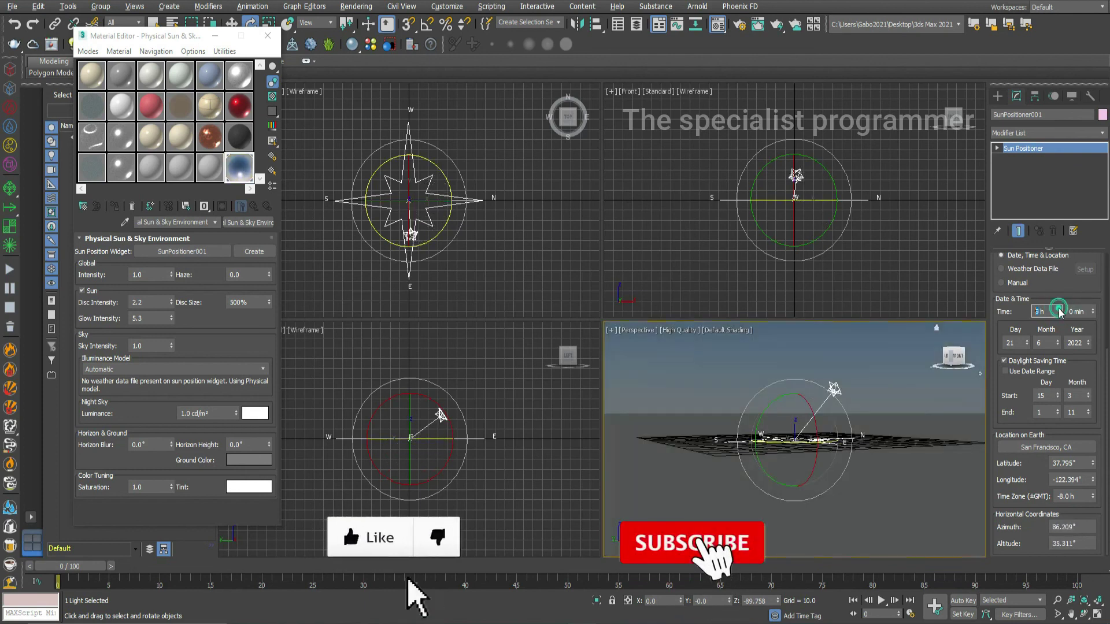
click(1060, 310)
click(1060, 310)
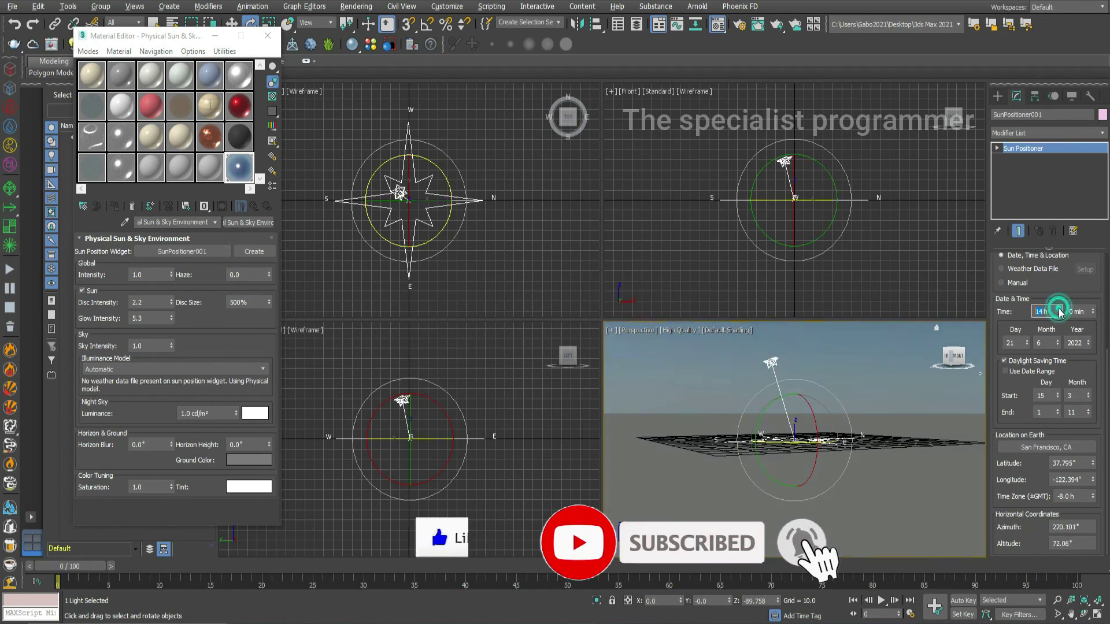
click(1060, 310)
click(1060, 310)
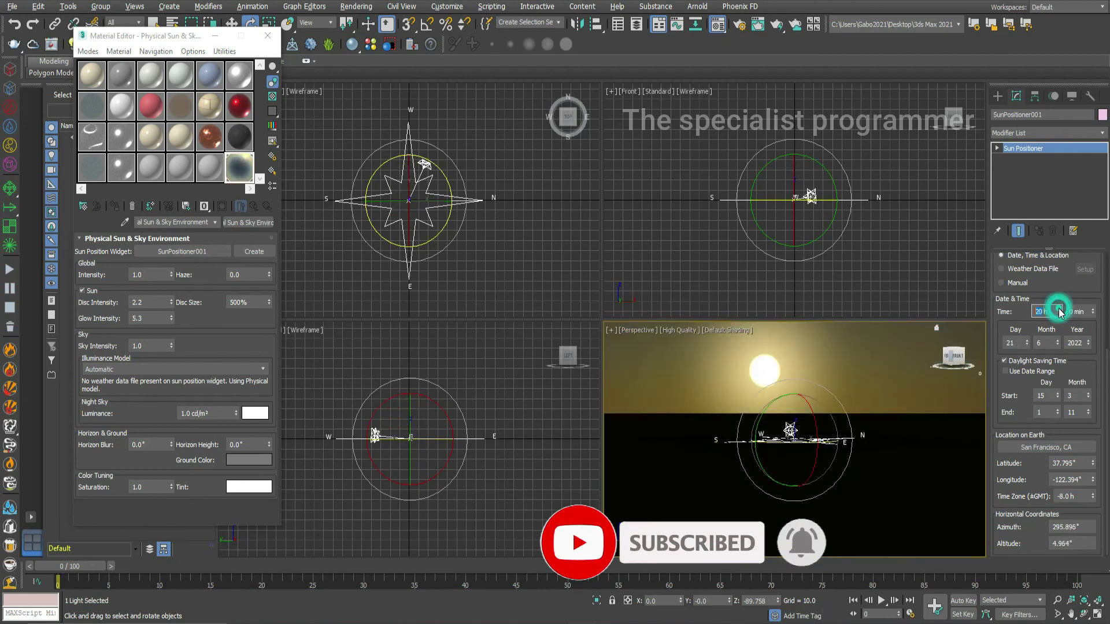
click(1060, 309)
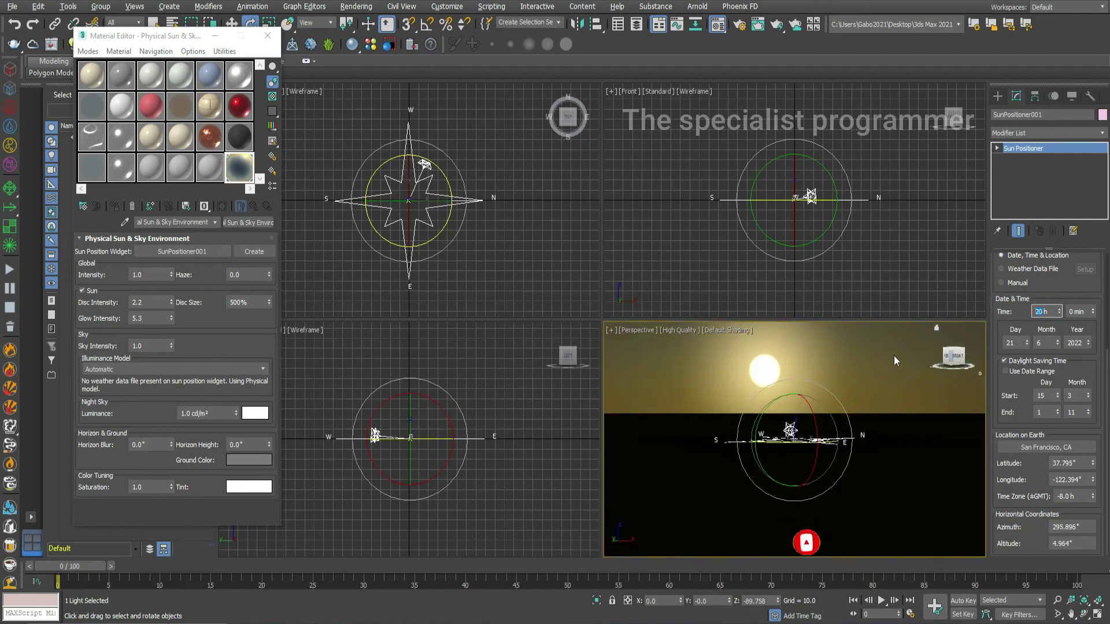